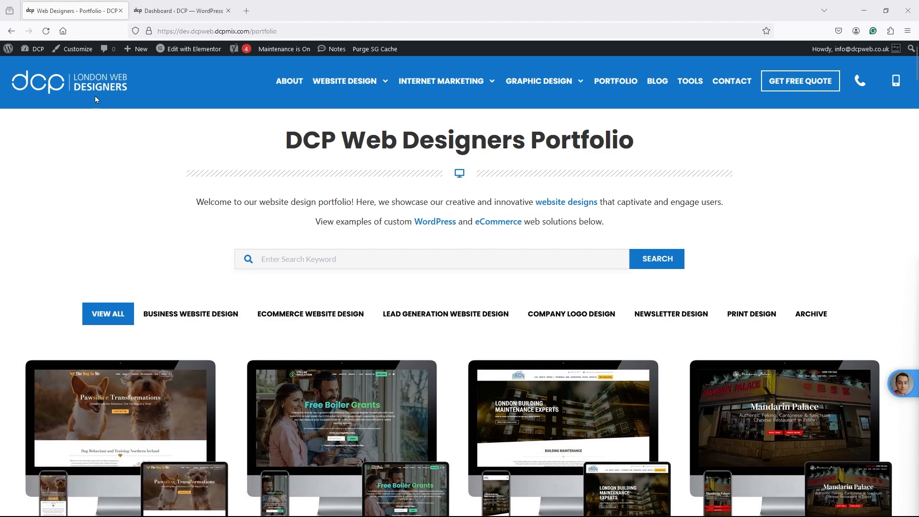
- From Dashboard > Pages > Add New, title a page 'Add Google Map' and save it as a draft
click(177, 10)
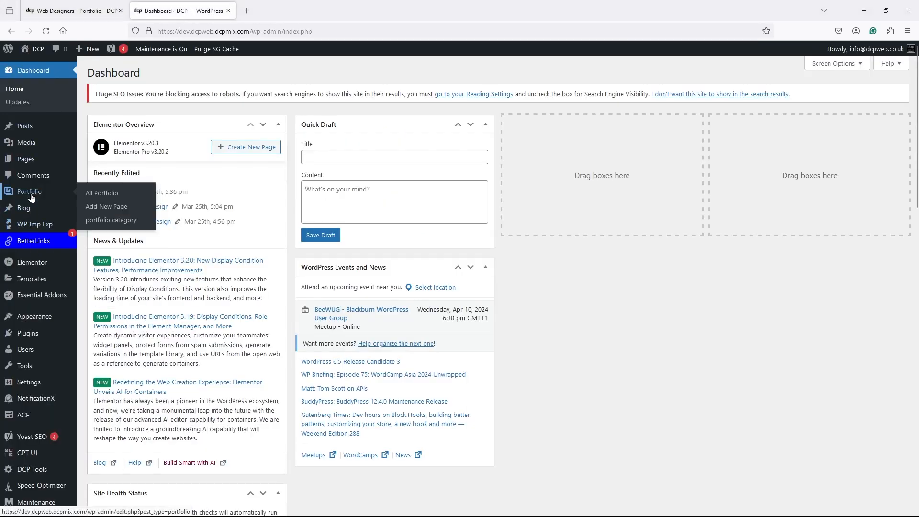
click(26, 159)
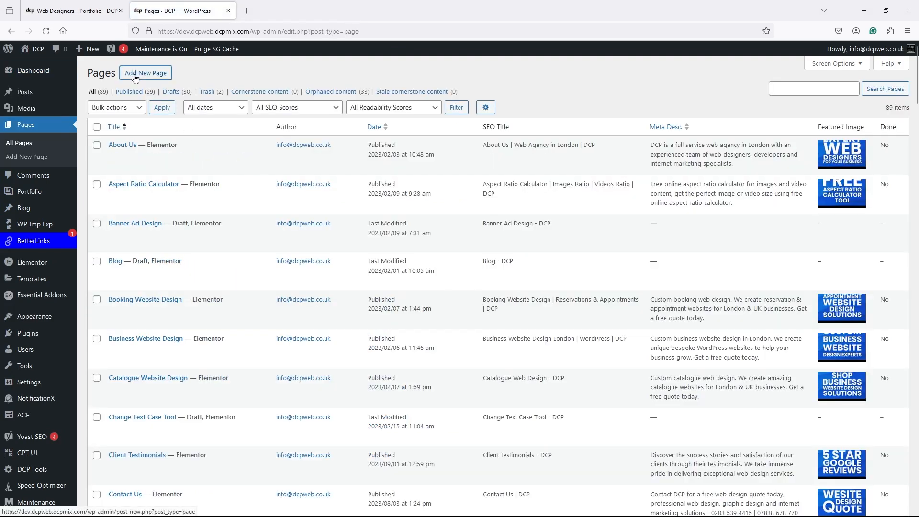
click(135, 76)
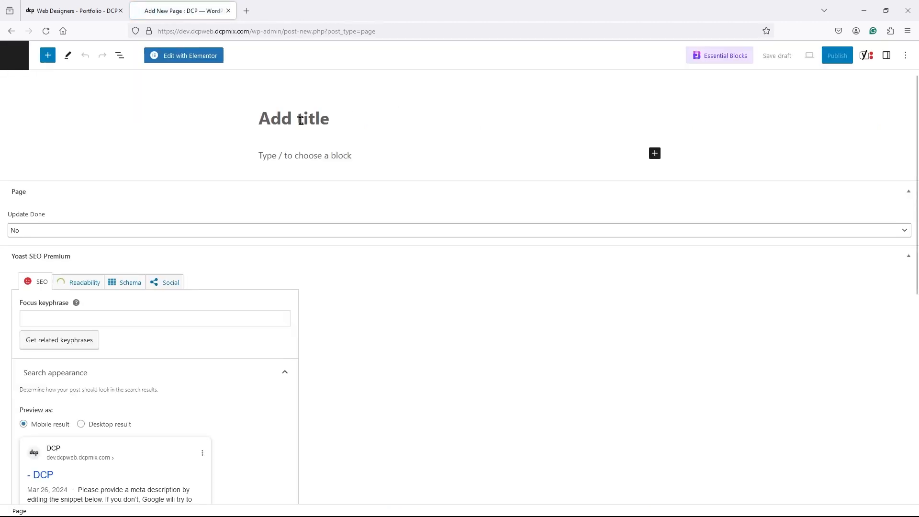
click(300, 120)
text(Add Google Map)
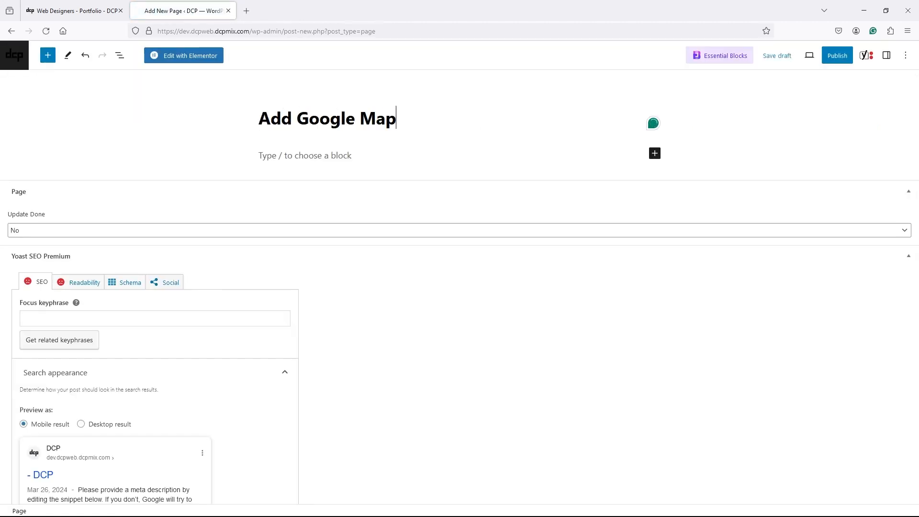
key(ctrl+a)
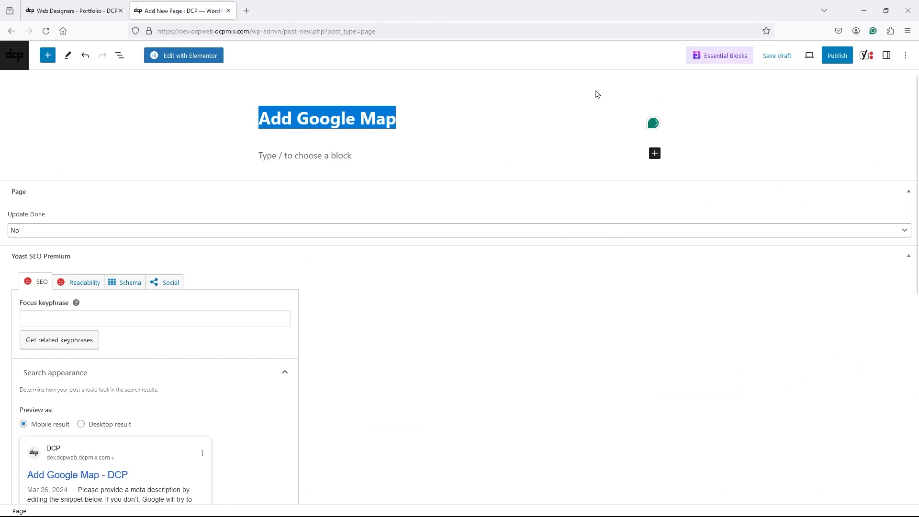
click(780, 58)
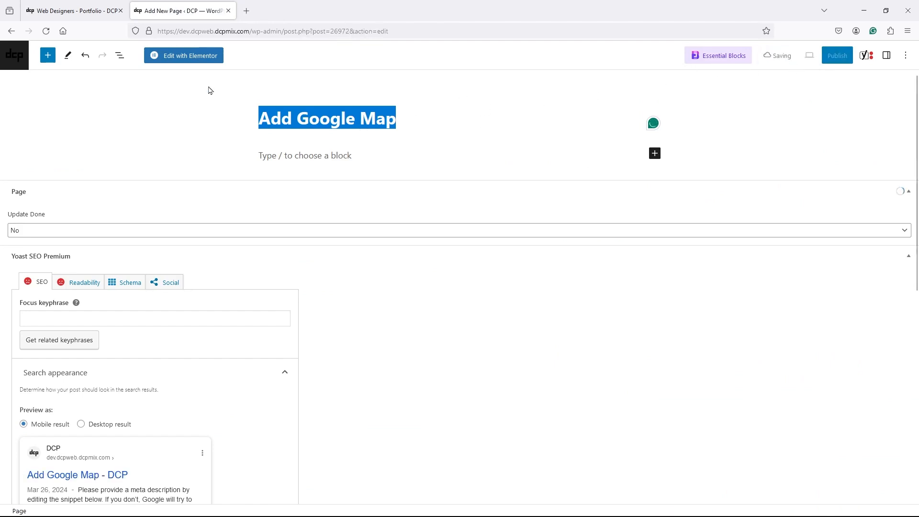
- Open the page in Elementor and drop a Heading widget into a new single-column flexbox container
click(182, 57)
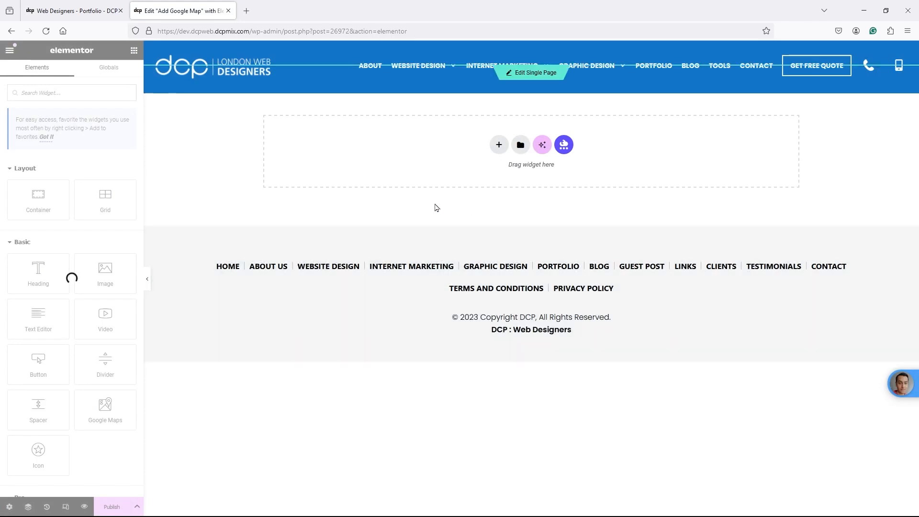
click(499, 145)
click(500, 165)
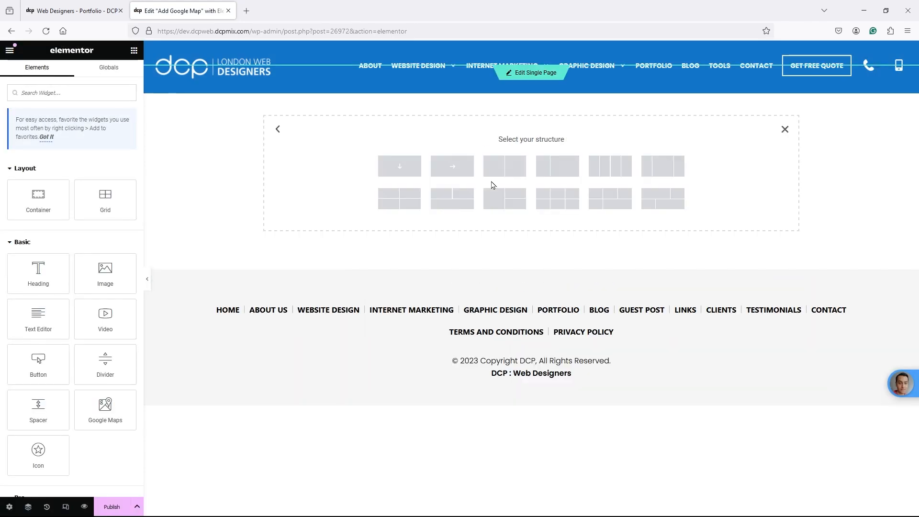
click(400, 172)
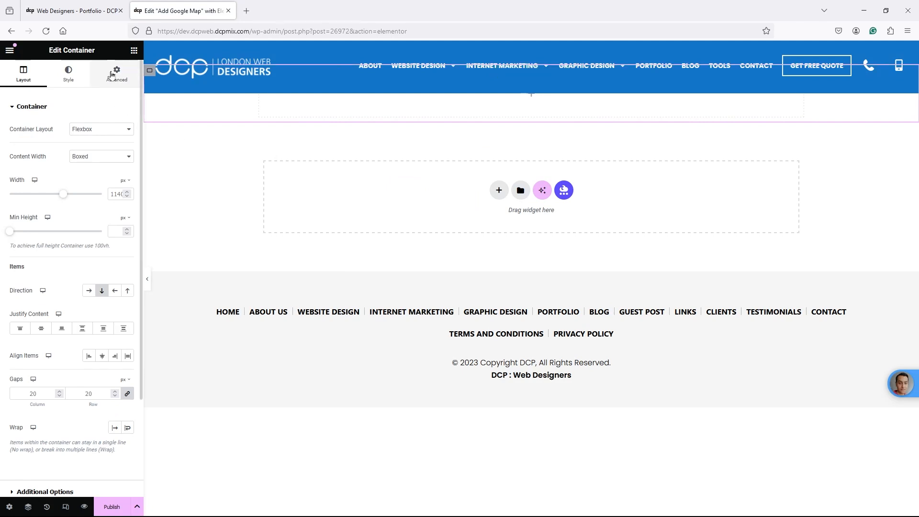
click(134, 50)
drag(54, 263, 297, 96)
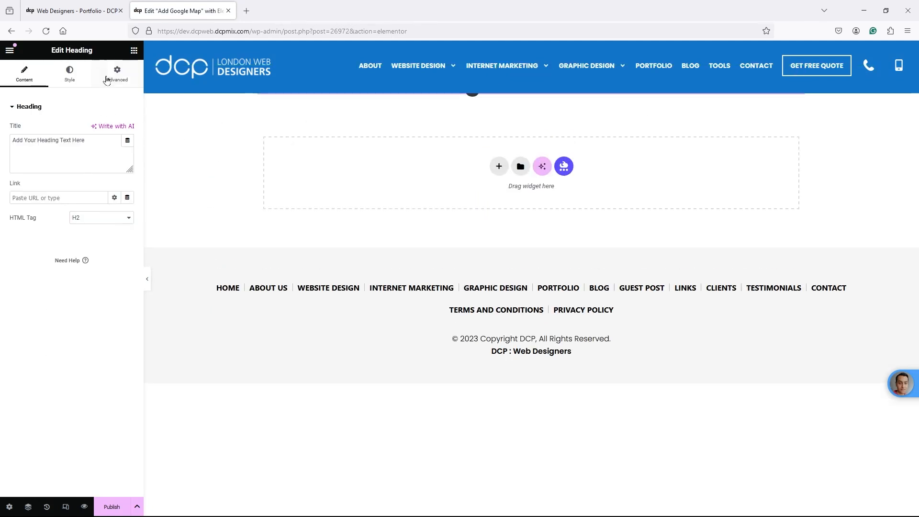
- Give the heading 100 px top padding, text 'Add Google Map' and centre alignment
click(107, 81)
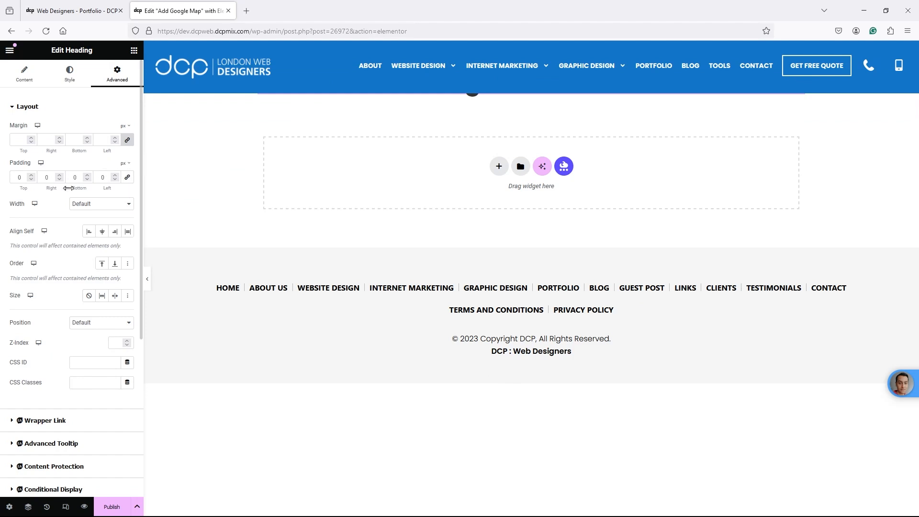
drag(20, 180, 8, 181)
text(100)
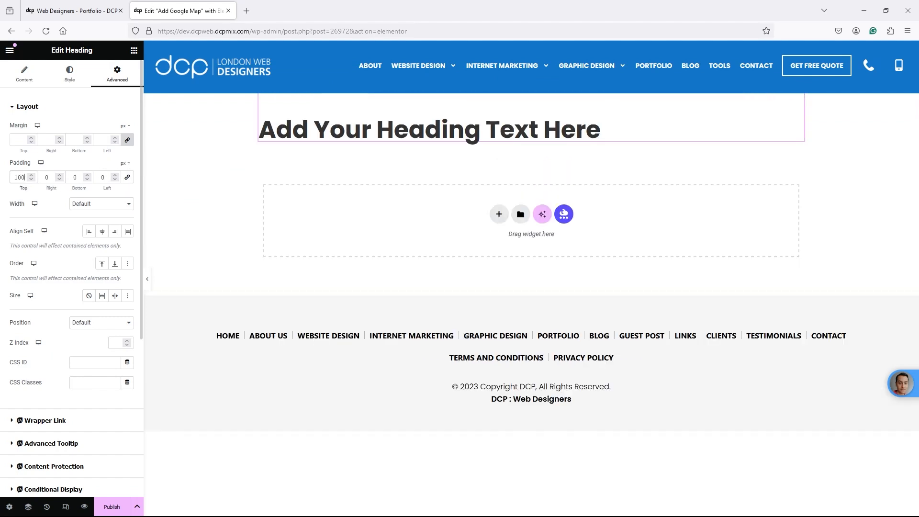
click(24, 74)
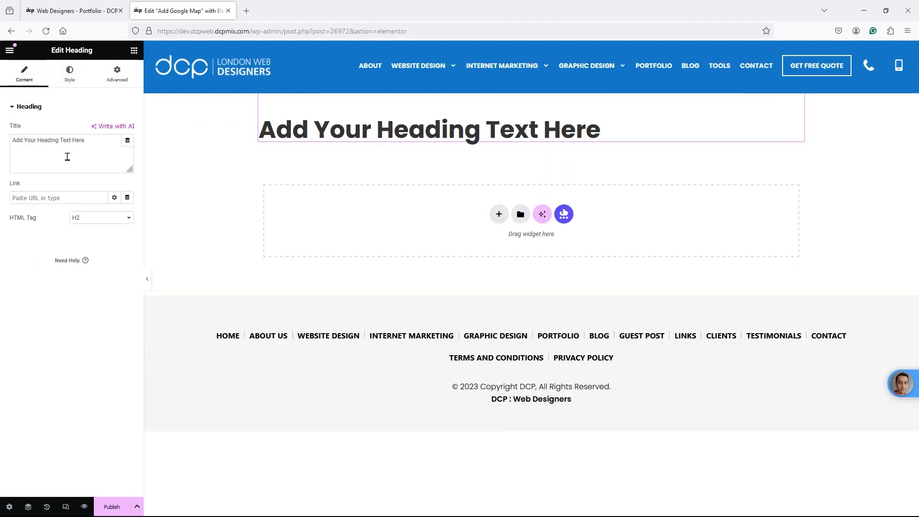
drag(67, 156, 2, 123)
text(Add Google Map)
click(70, 74)
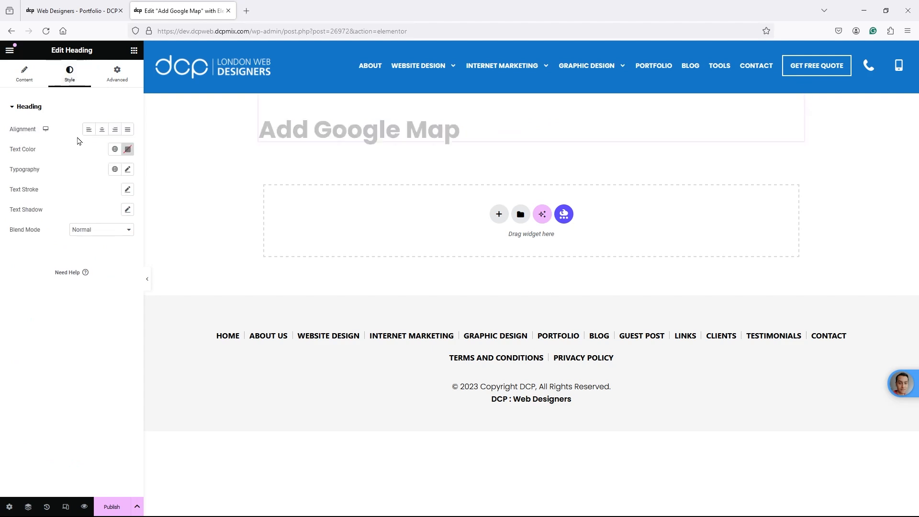
click(102, 130)
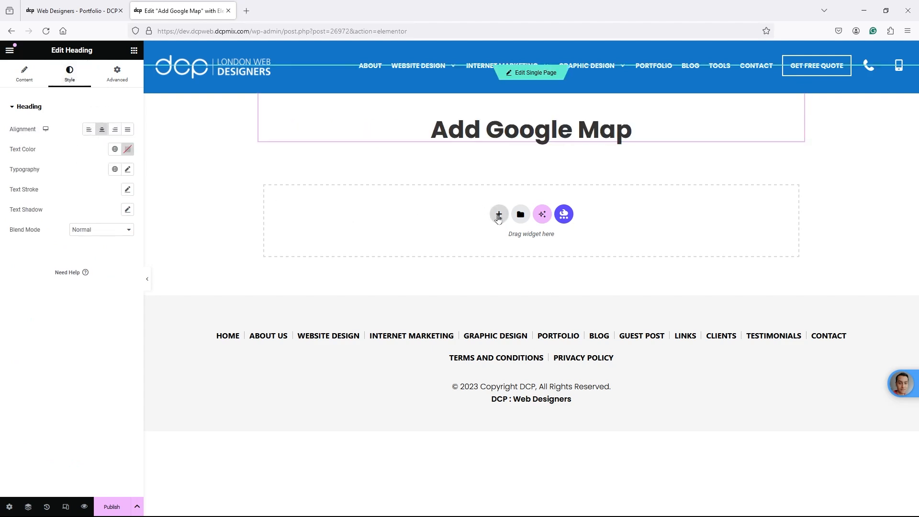
click(498, 214)
click(498, 229)
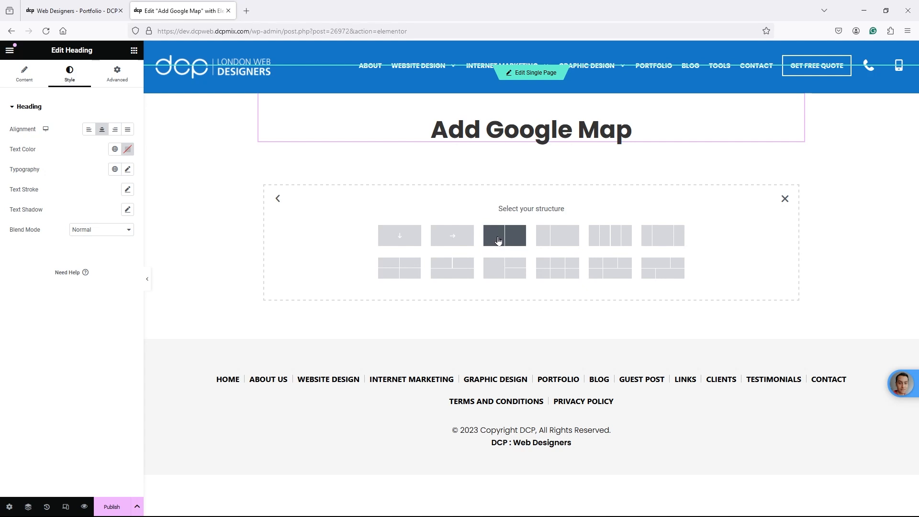
- Add a two-column flexbox container and put a Text Editor with the Tel line in the left column
click(498, 240)
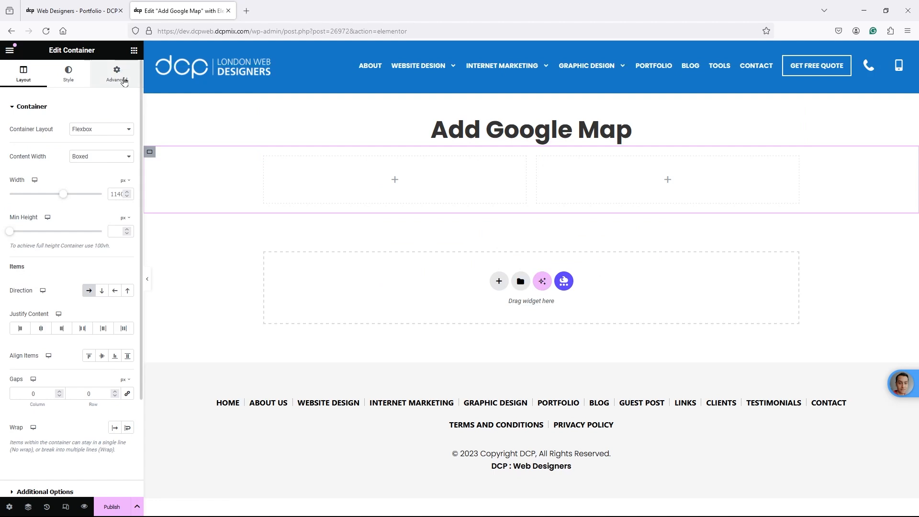
click(134, 50)
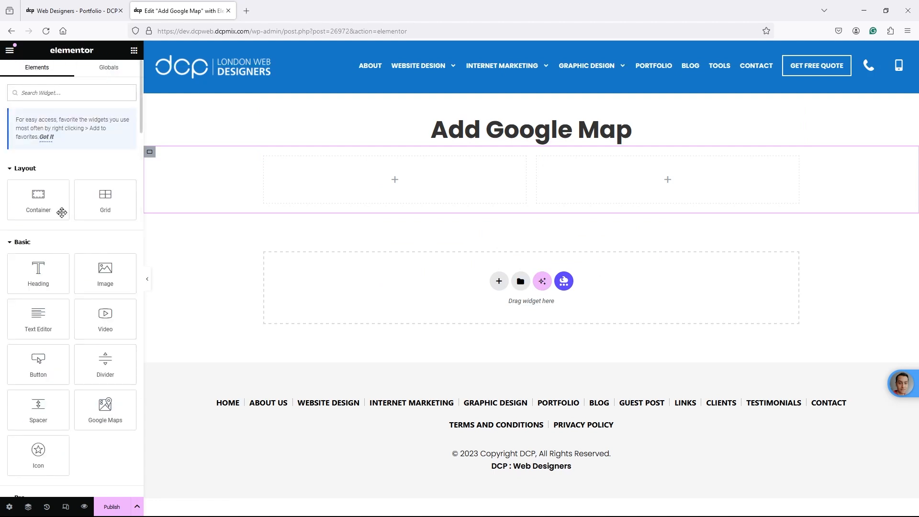
drag(38, 315, 316, 166)
drag(112, 272, 1, 220)
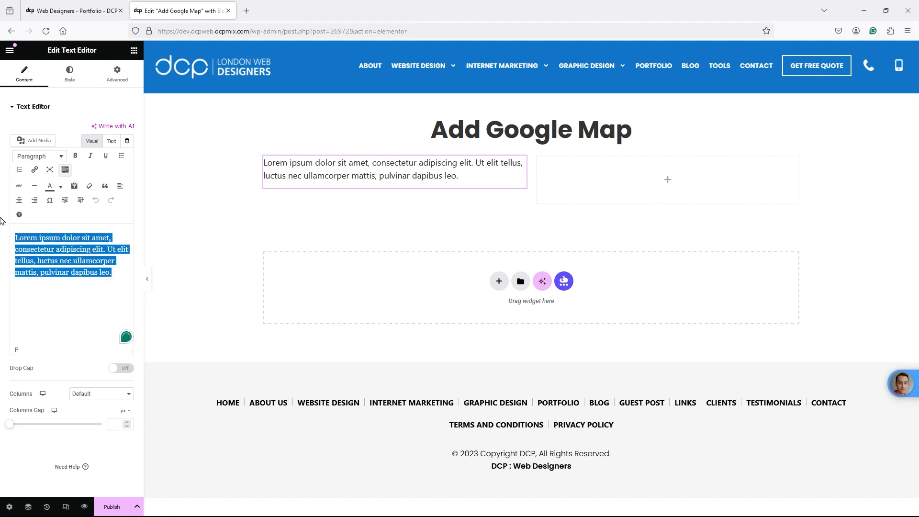
text(Tel)
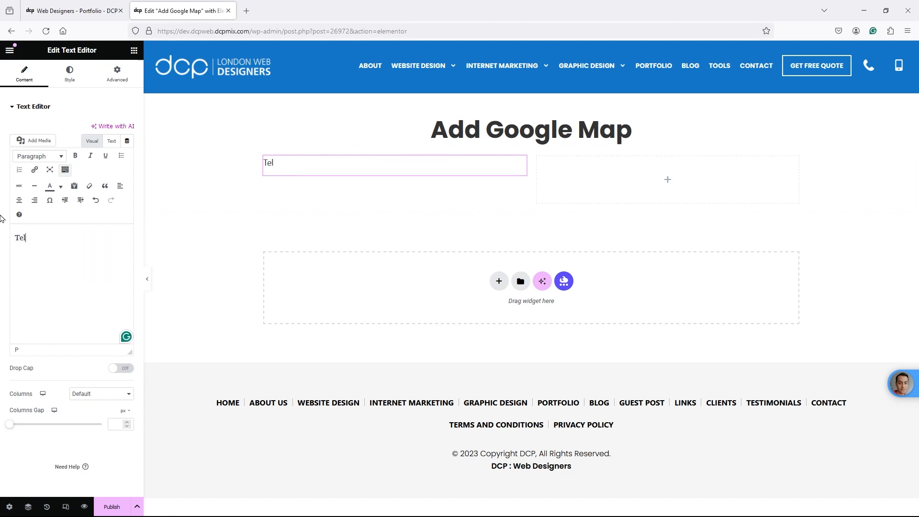
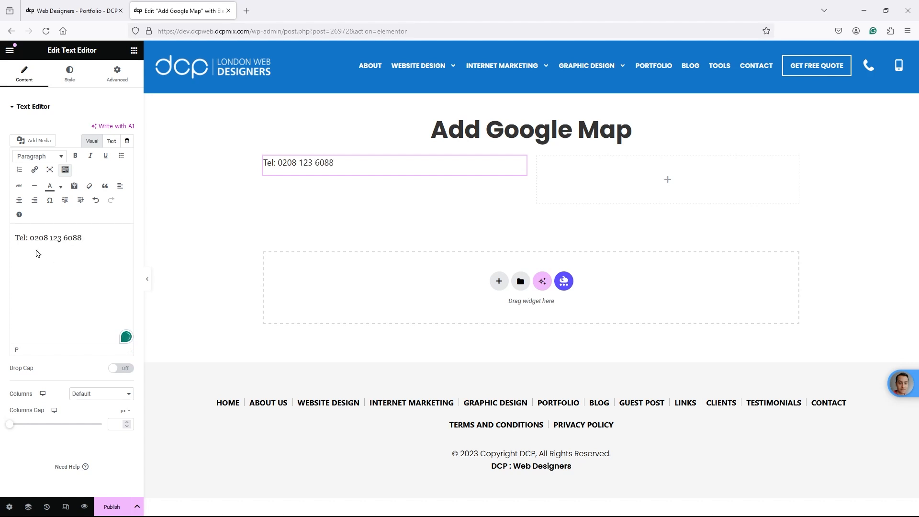
- Link the phone number with a tel: URL without spaces
mouse_move(31, 237)
mouse_down()
mouse_move(82, 238)
mouse_move(30, 240)
mouse_up()
key(ctrl+c)
click(84, 238)
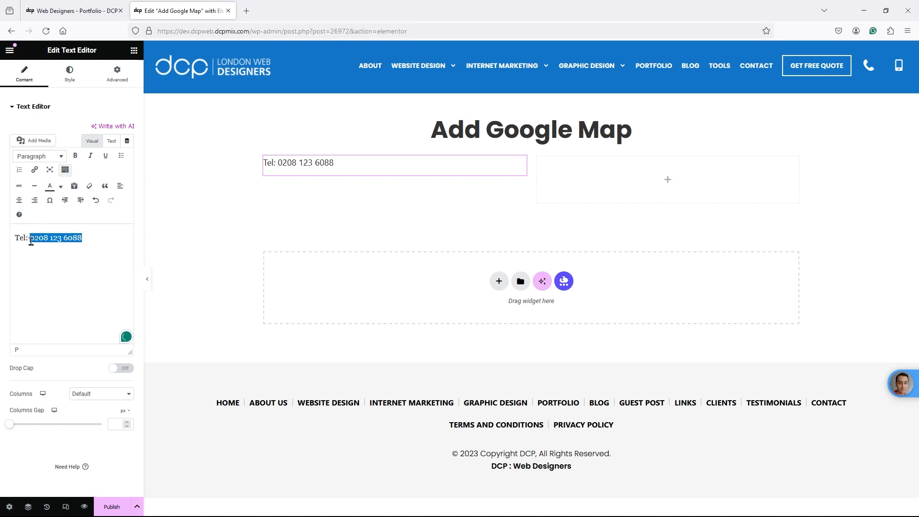
click(34, 169)
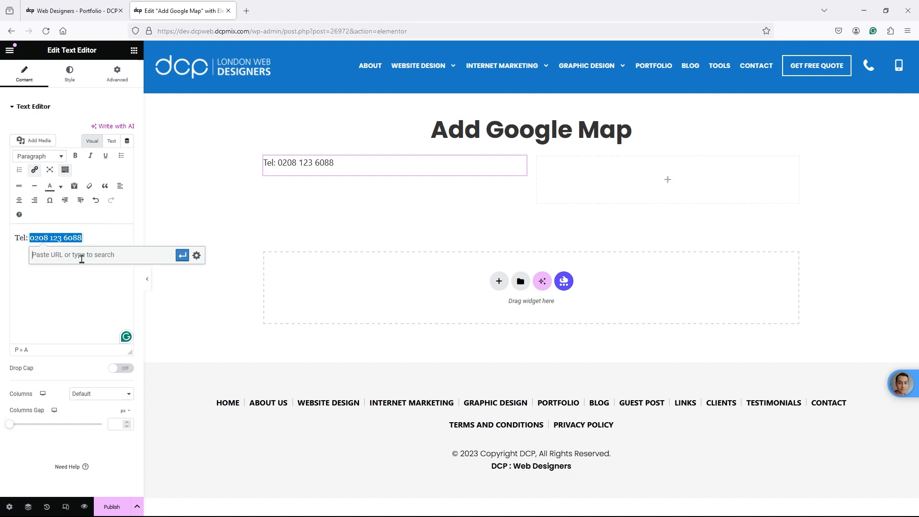
text(tel:)
key(ctrl+v)
key(BackSpace)
key(Left)
key(Left)
key(Left)
key(BackSpace)
click(182, 260)
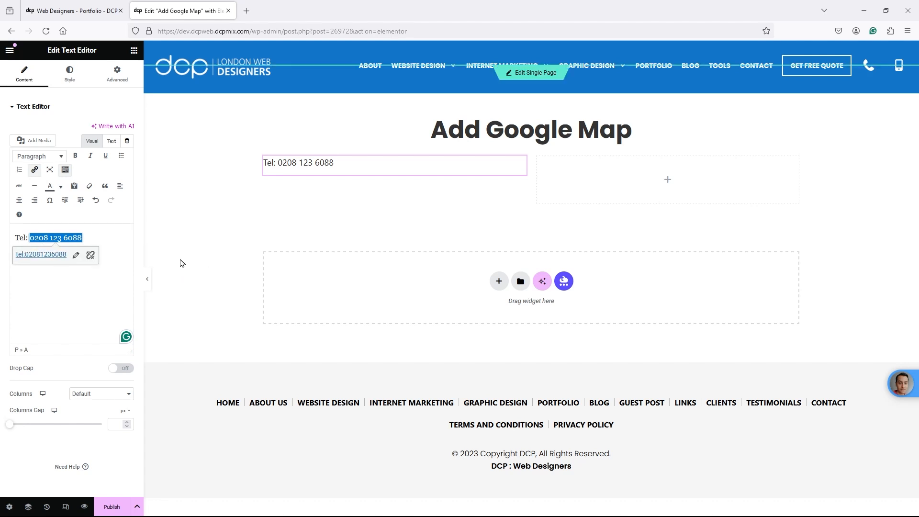
- Add an Email line with the contact email address below the Tel line
click(110, 239)
key(Return)
text(EMail)
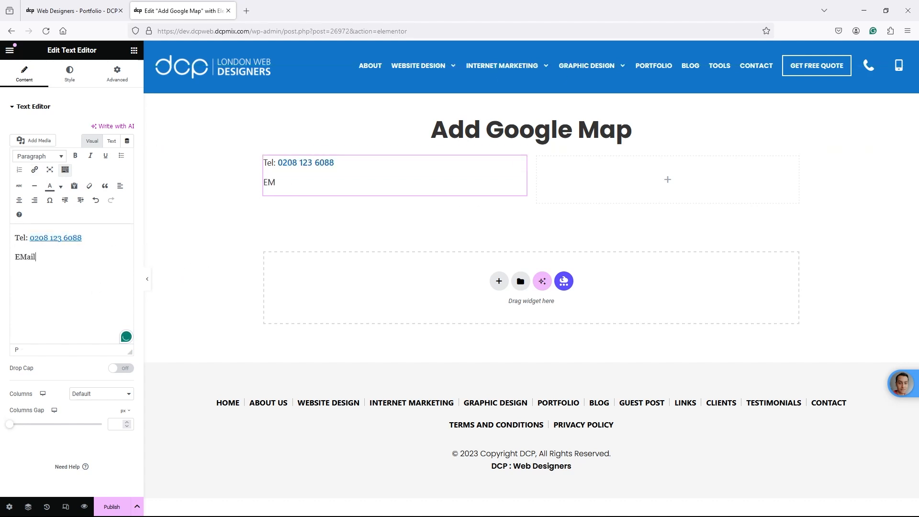
text(:)
key(shift+Home)
key(BackSpace)
text(Em,ai)
key(BackSpace)
key(BackSpace)
key(Return)
text(Email I)
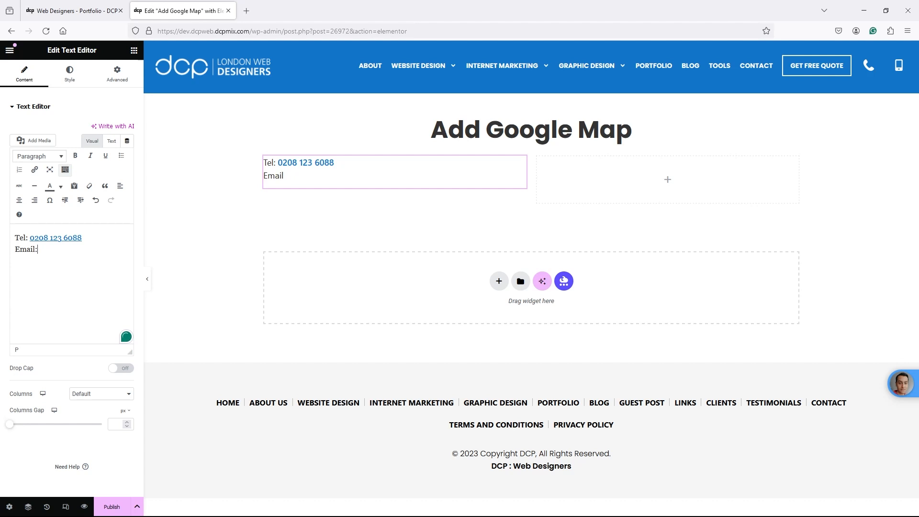
text(INfo@)
key(BackSpace)
key(ctrl+shift+Left)
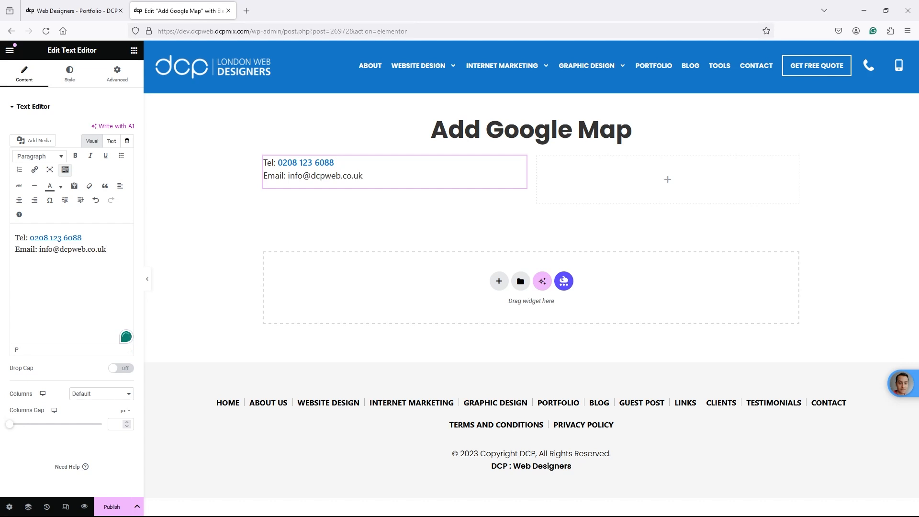
key(ctrl+shift+Left)
key(ctrl+shift+Left)
key(ctrl+shift+Left)
key(ctrl+shift+Left)
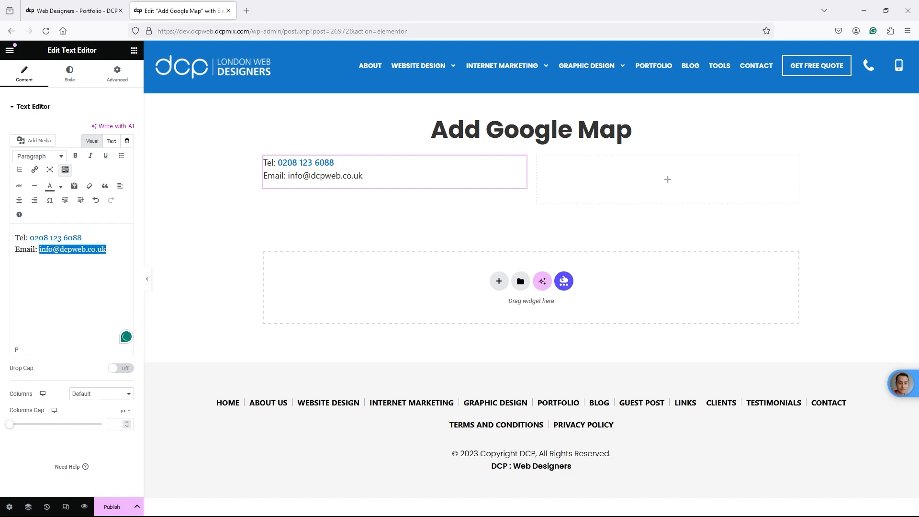
- Turn the email address into a mailto link
click(35, 170)
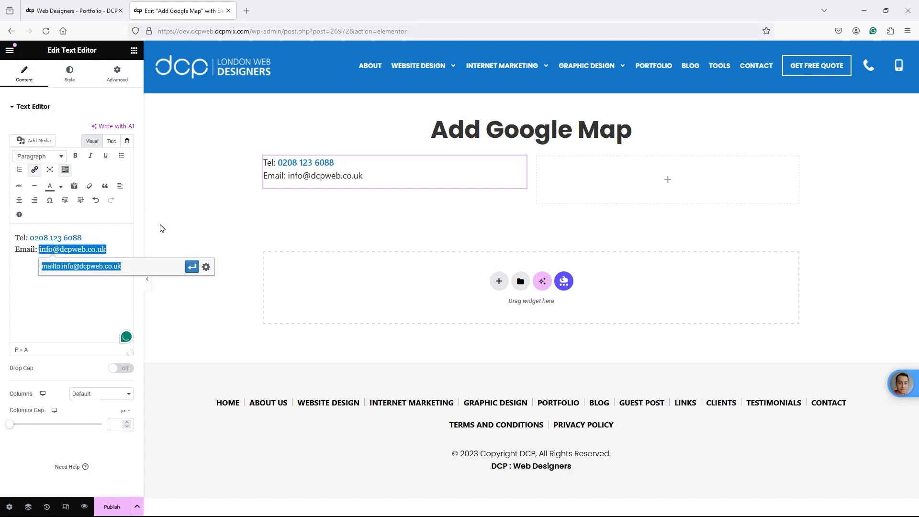
click(192, 267)
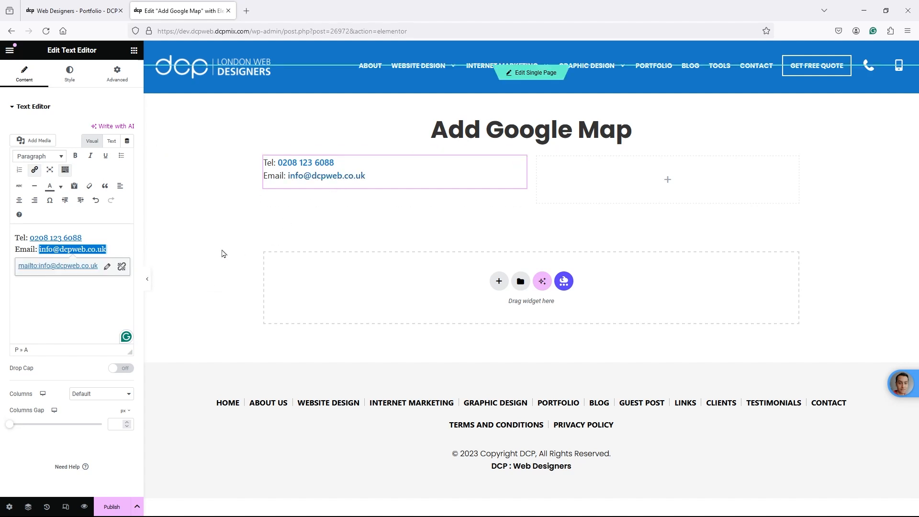
click(123, 245)
- Type the four-line postal address beneath the email
key(Return)
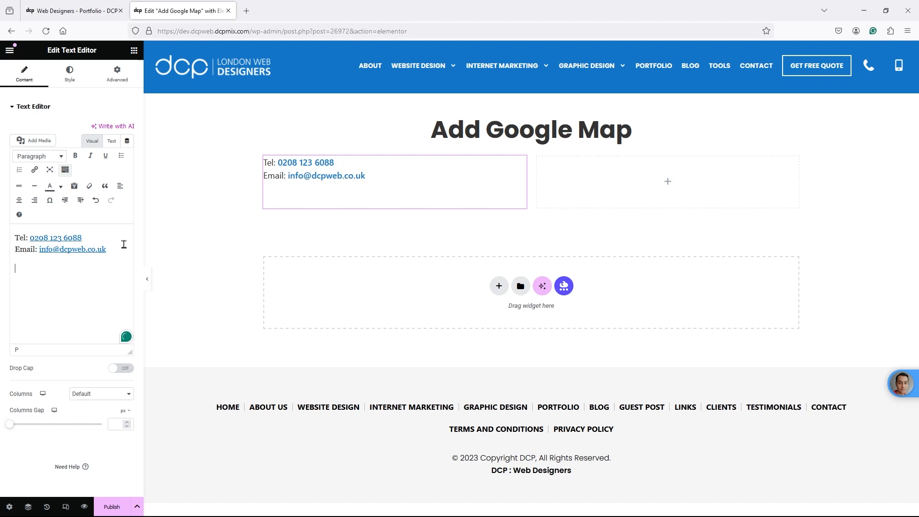
key(Right)
key(Return)
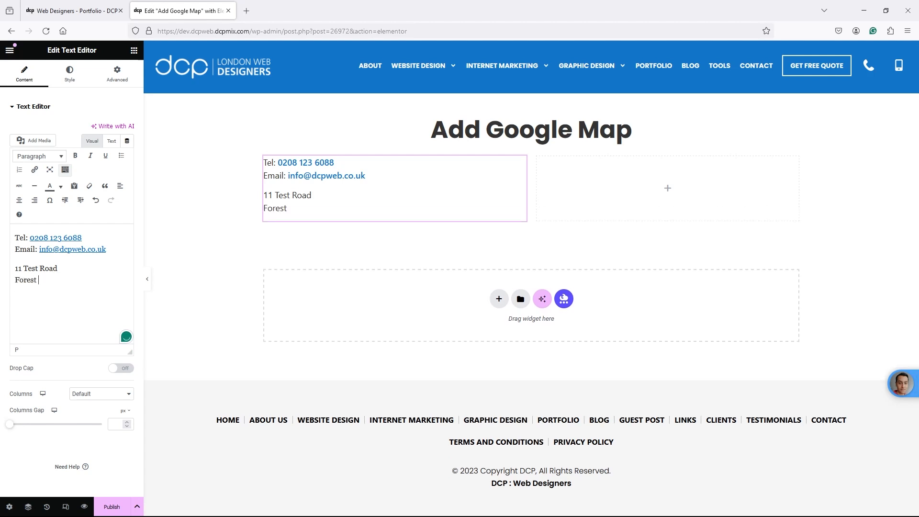
key(Return)
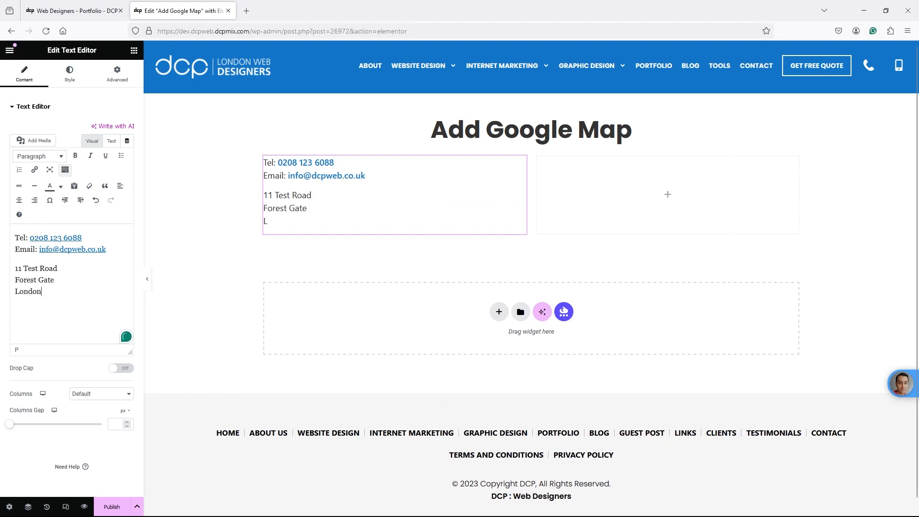
key(Return)
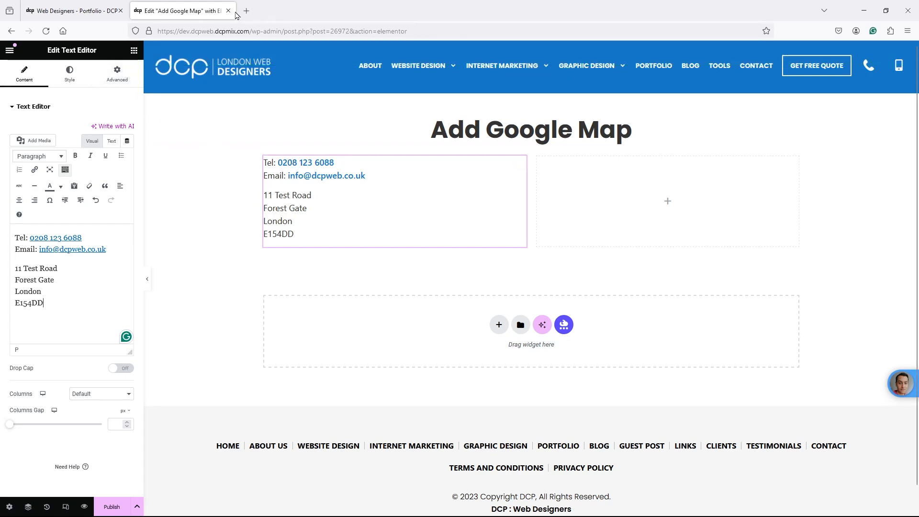
click(247, 11)
- Search Google Maps for 'dcp web designer' and open the DCP Web Designers listing
text(google)
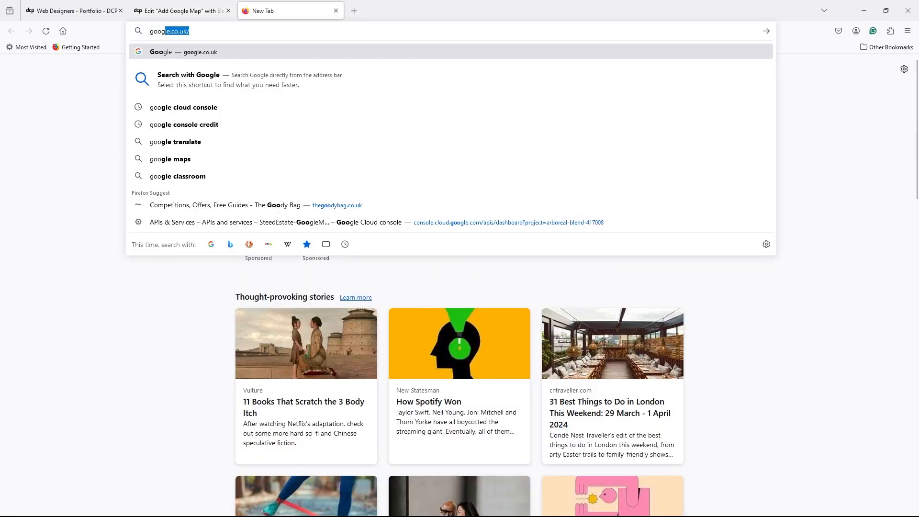
text( maps)
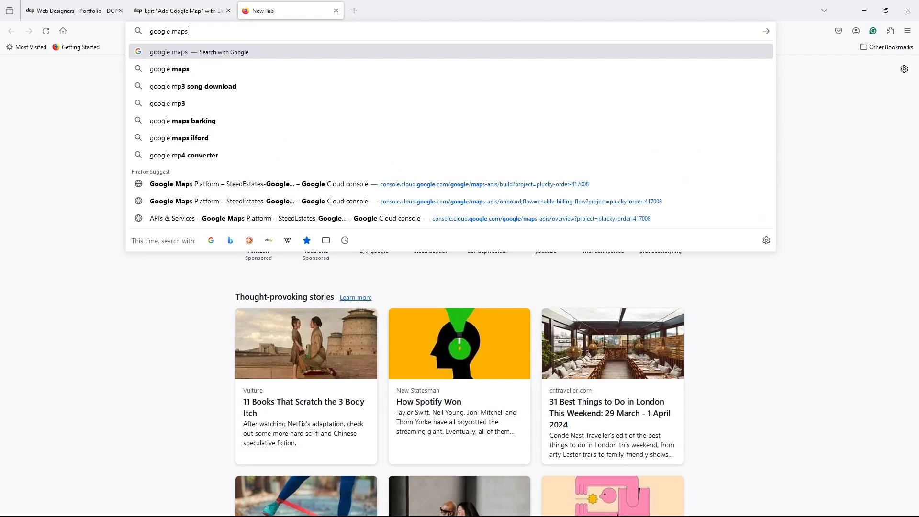
key(Return)
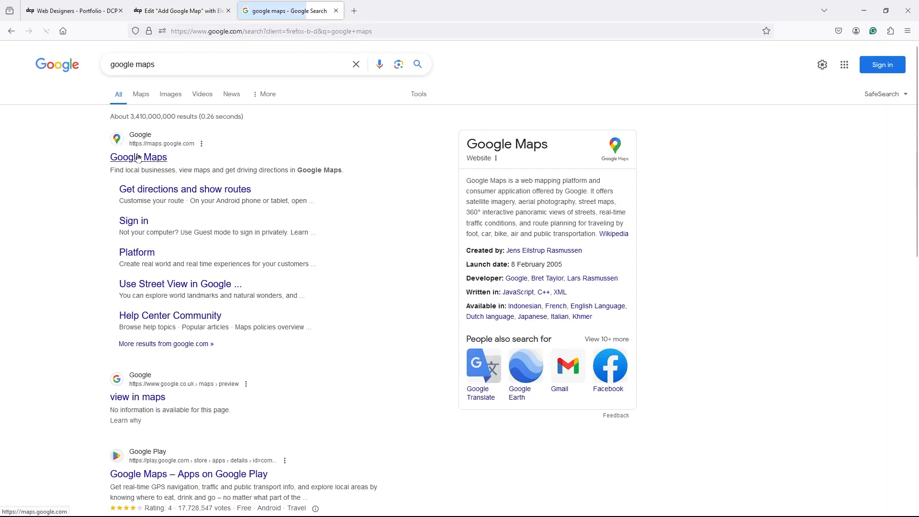
click(143, 162)
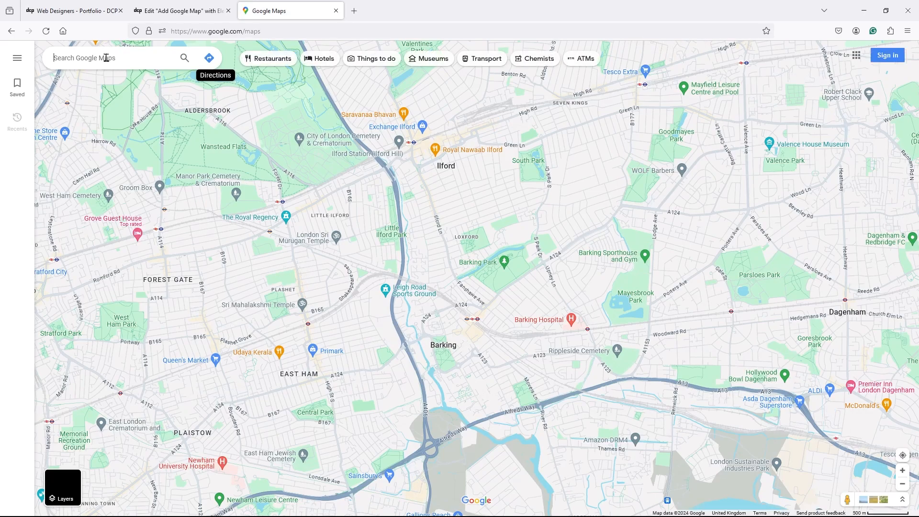
text(dcp web )
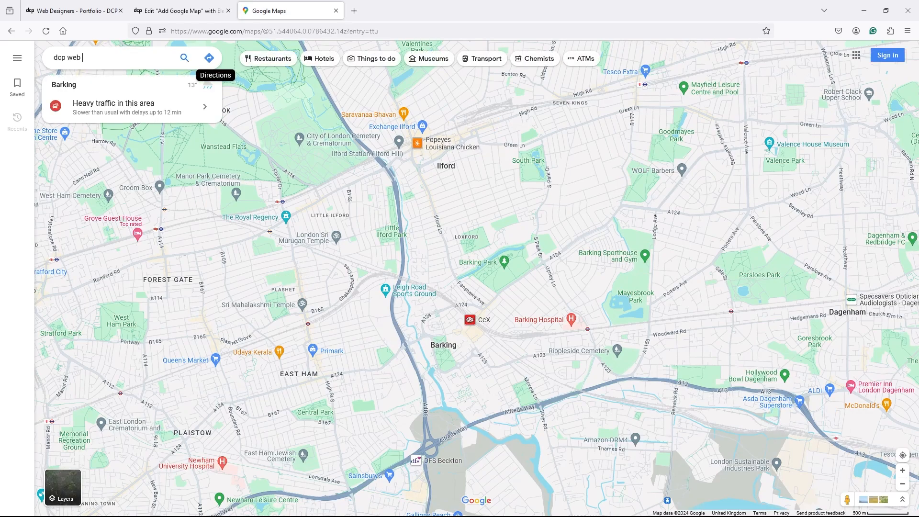
text(designers)
key(Return)
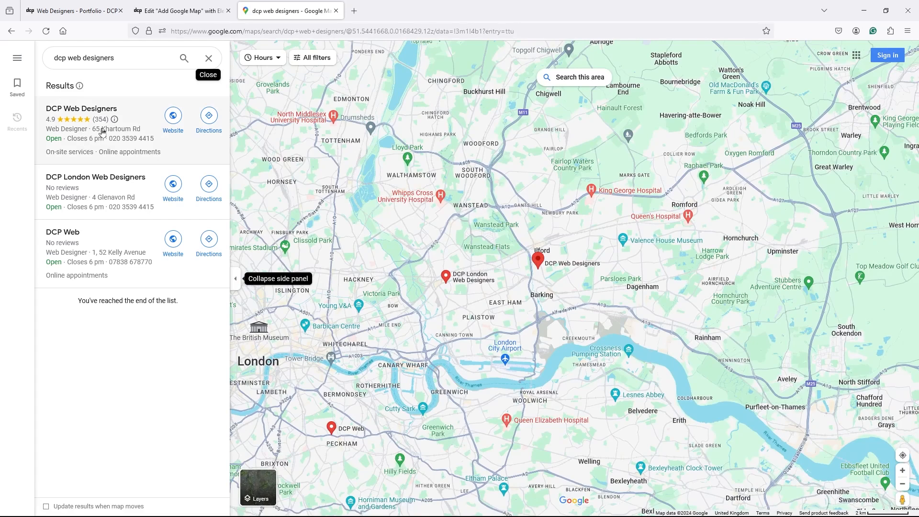
click(105, 131)
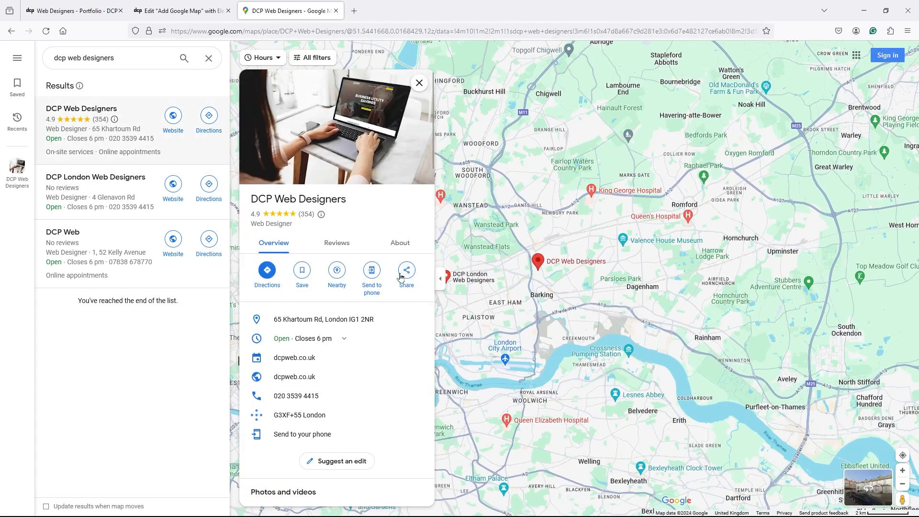
- Copy the listing's Share > Embed a map HTML and go back to the Elementor tab
click(408, 276)
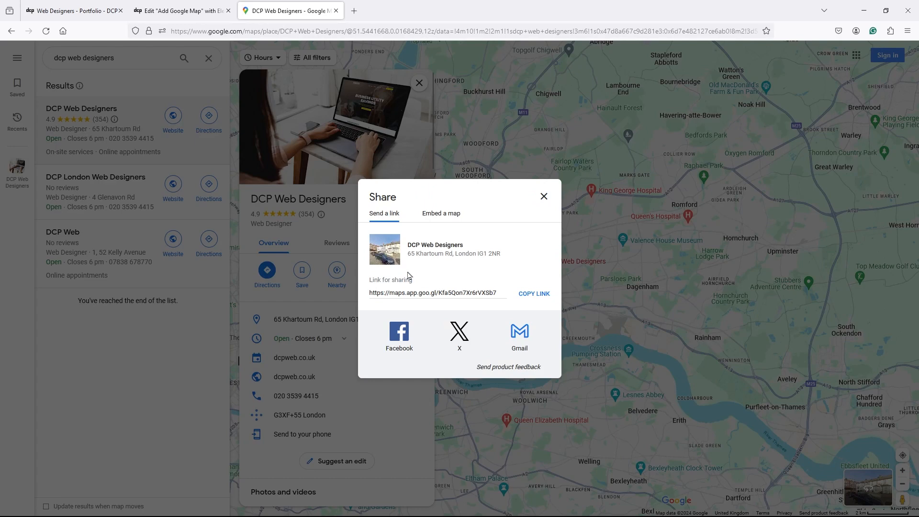
click(438, 213)
click(598, 138)
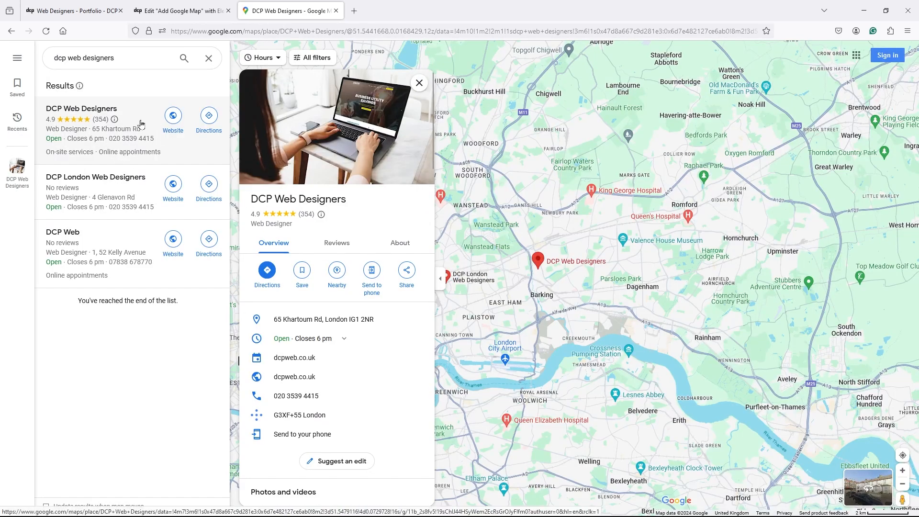
click(411, 274)
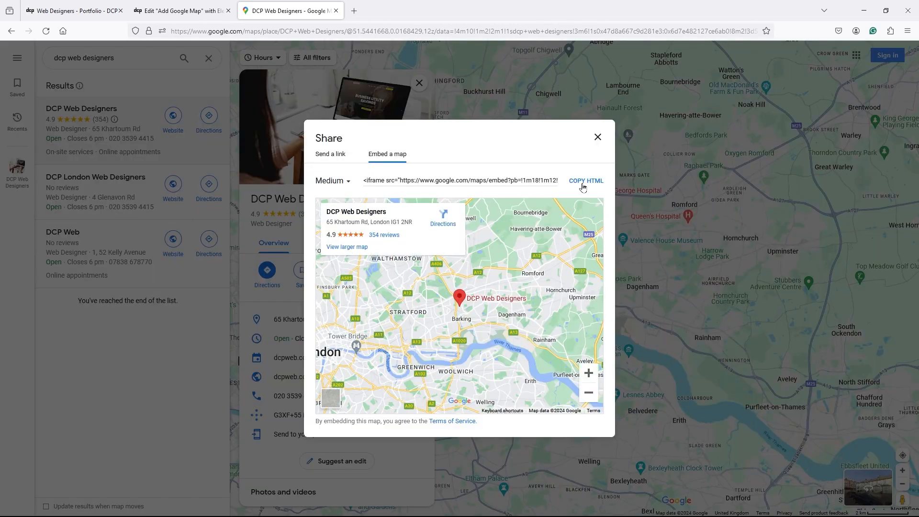
click(585, 181)
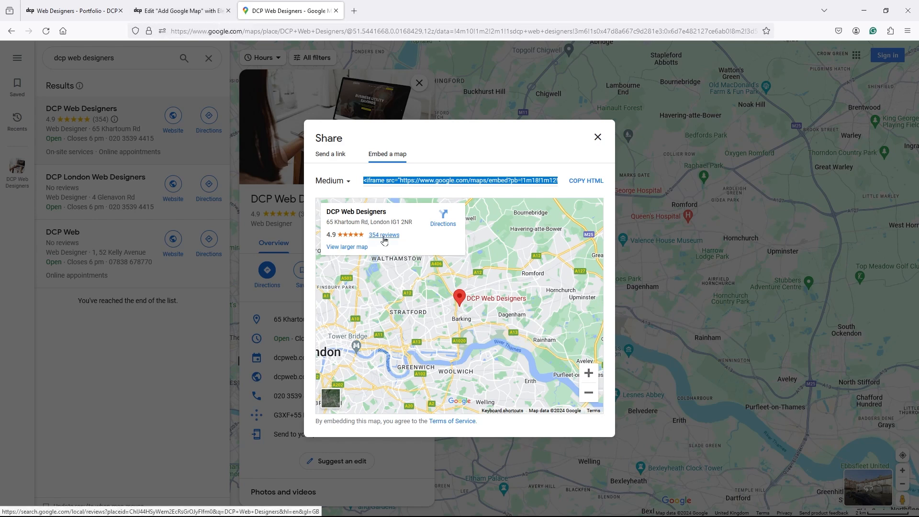
click(169, 18)
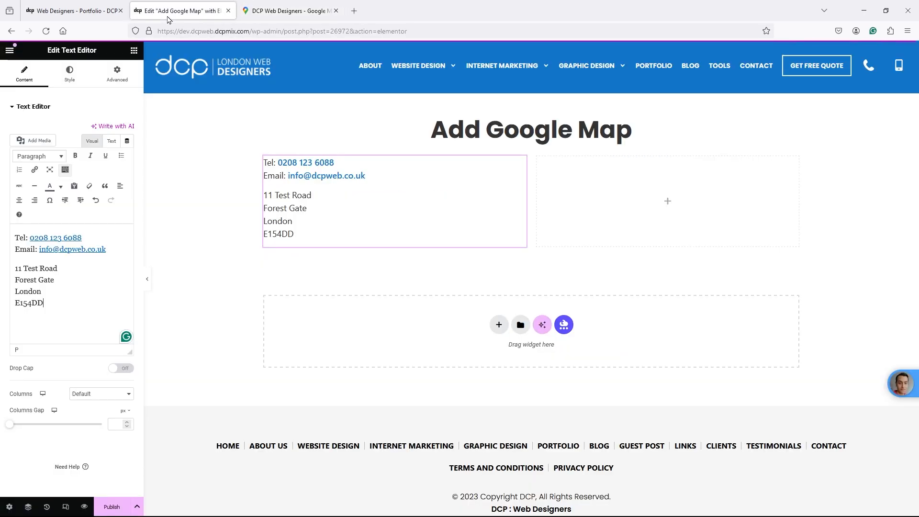
click(295, 7)
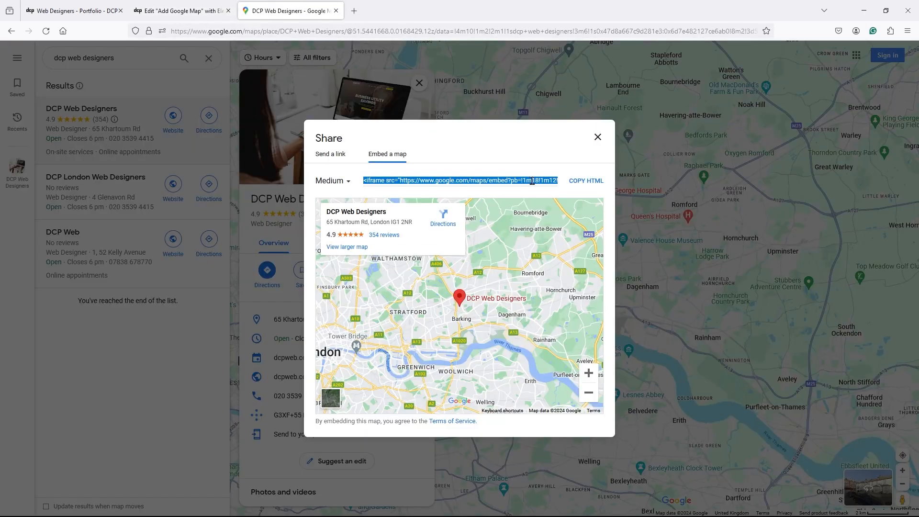
click(585, 182)
click(182, 10)
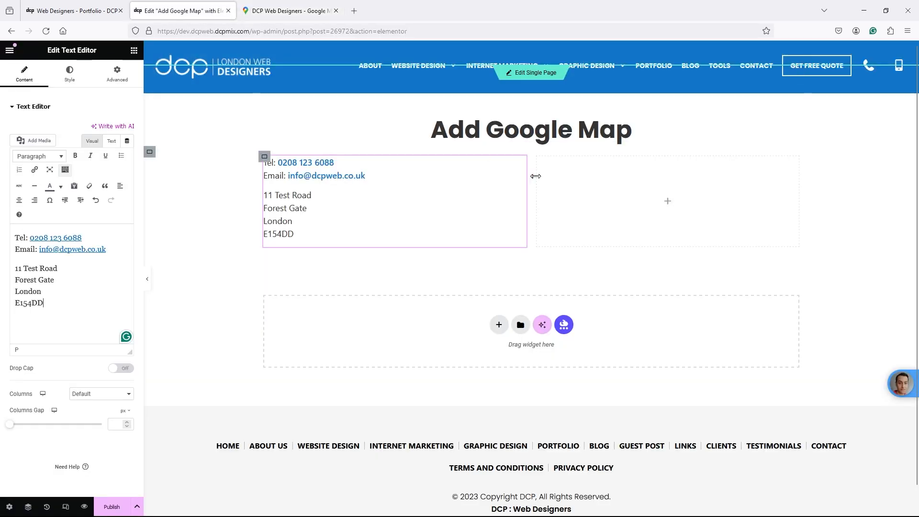
- Drag an HTML widget into the right column and paste the map embed code into it
click(134, 50)
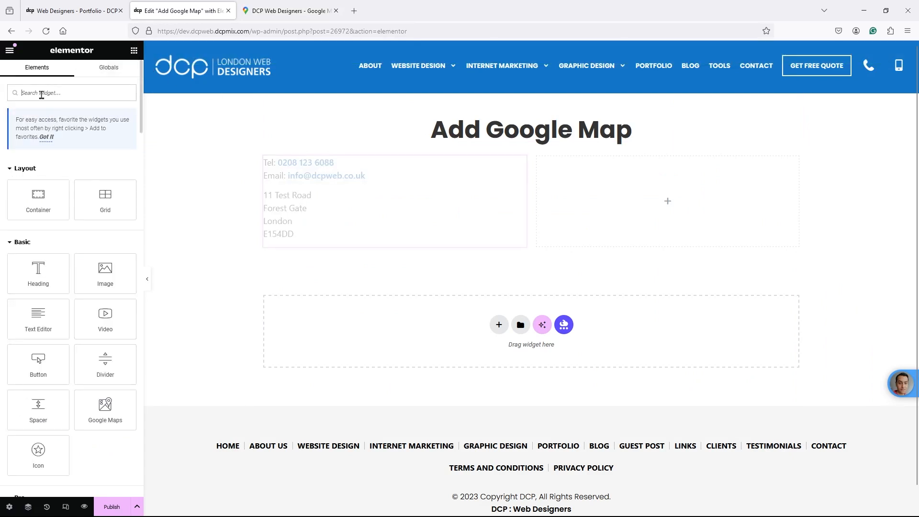
text(html)
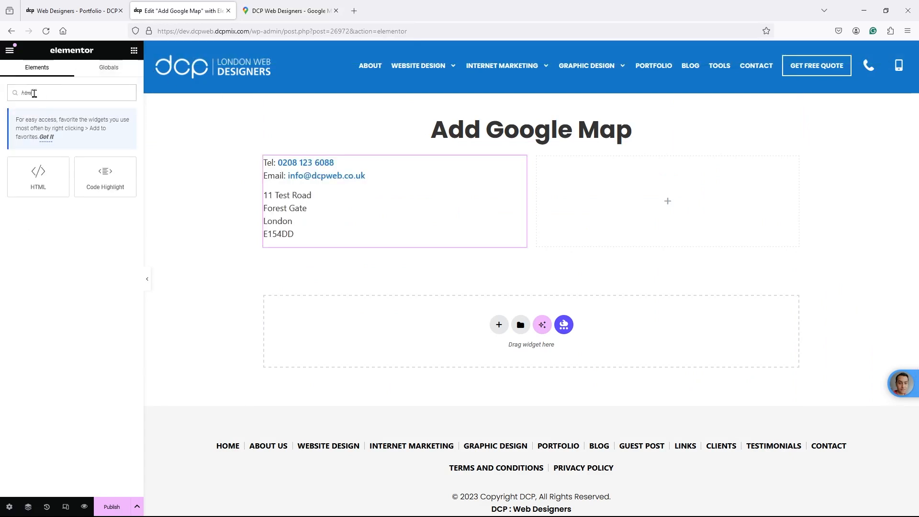
drag(42, 178, 648, 205)
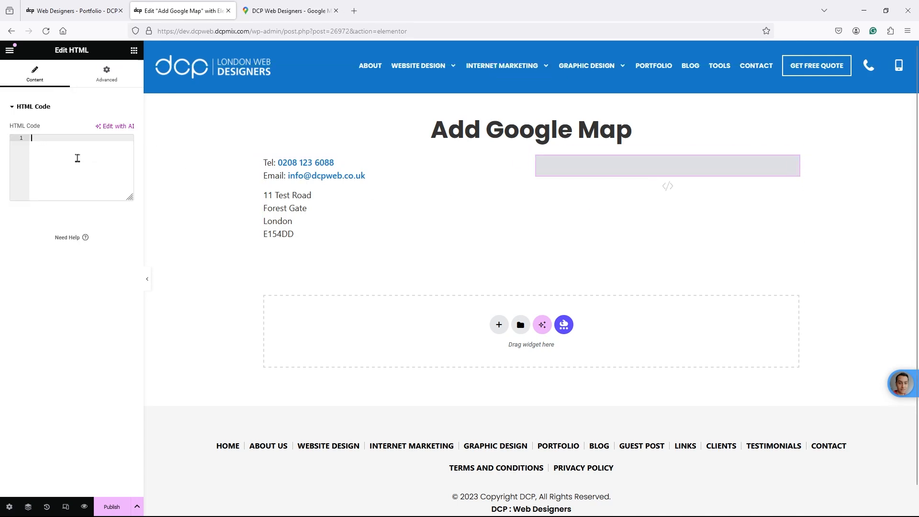
click(77, 158)
key(ctrl+v)
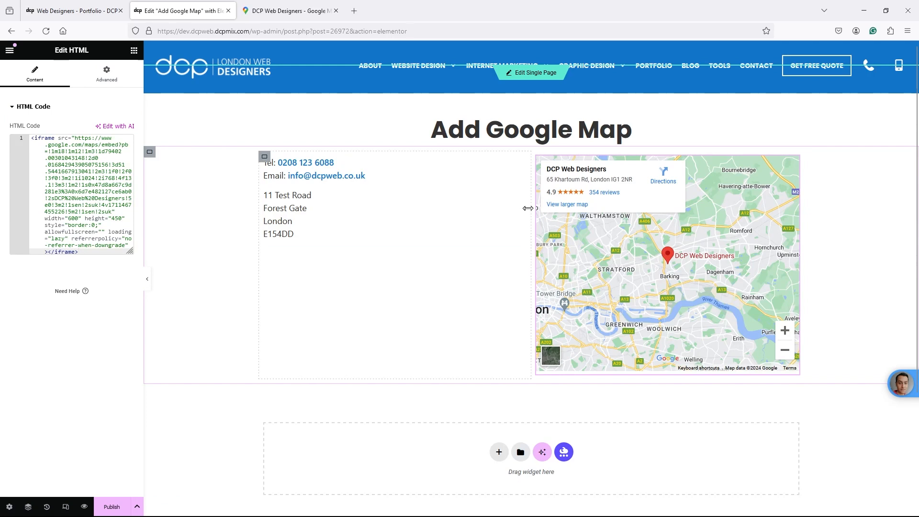
- Try resizing the columns by dragging the divider, undo it, and select the map container
drag(528, 209, 490, 211)
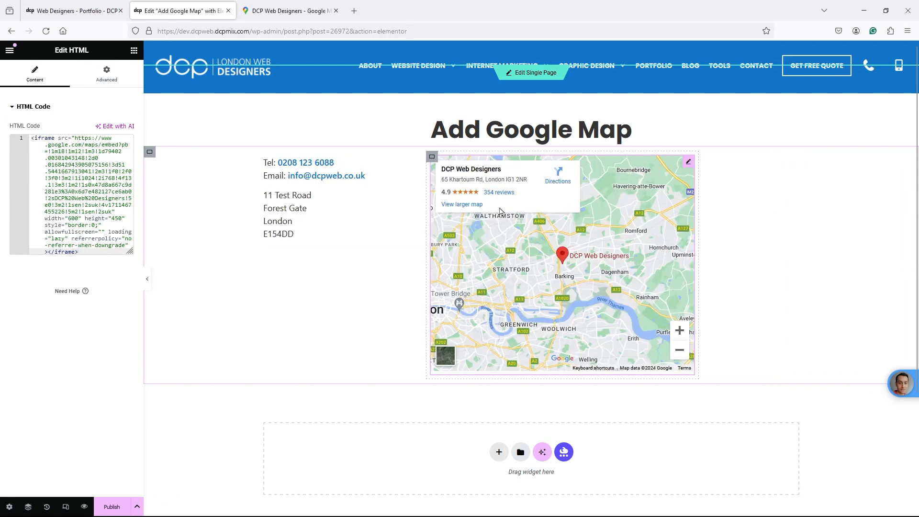
key(ctrl+z)
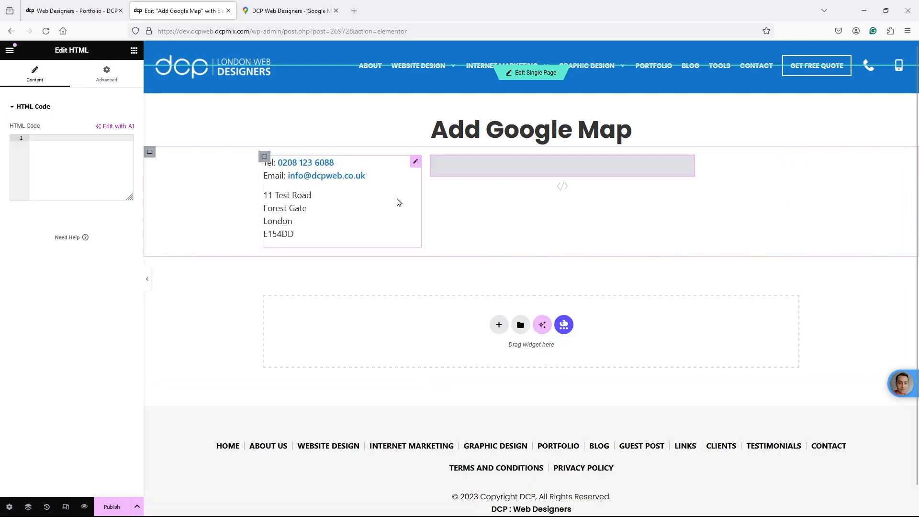
click(398, 202)
click(493, 176)
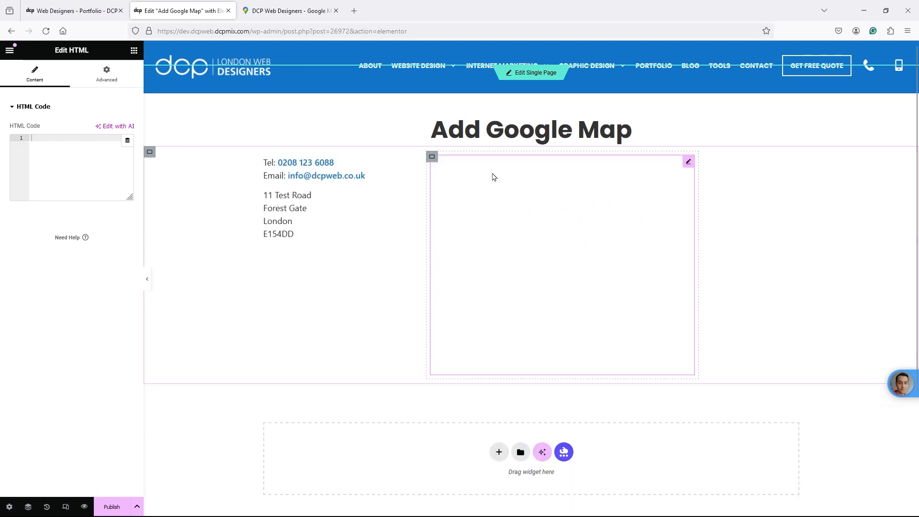
key(ctrl+z)
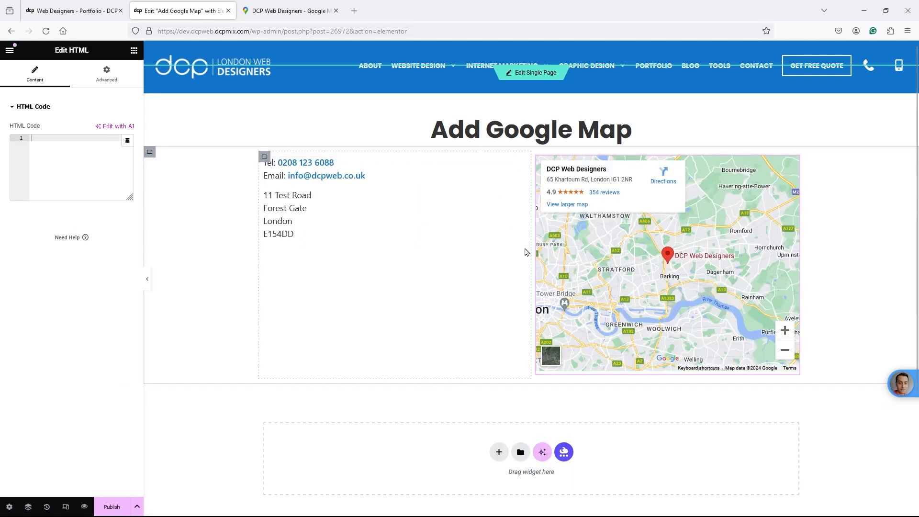
drag(528, 255, 507, 253)
key(ctrl+z)
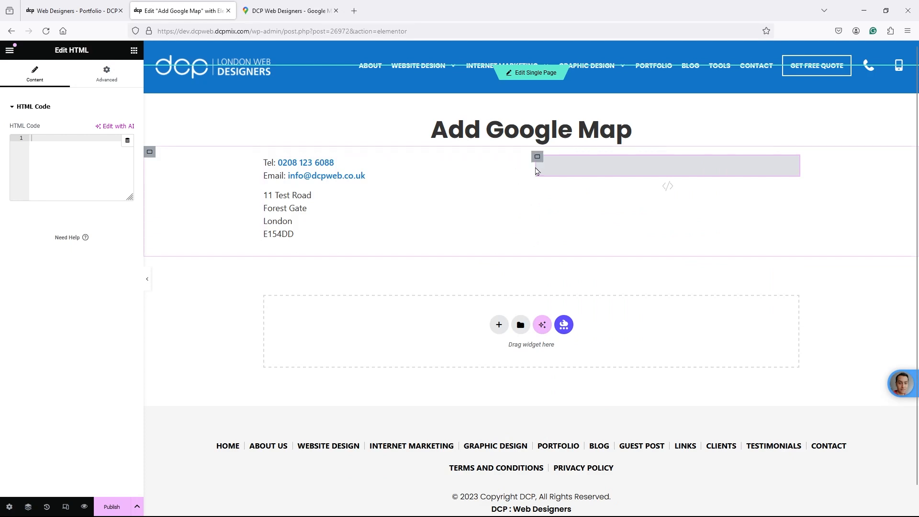
click(538, 159)
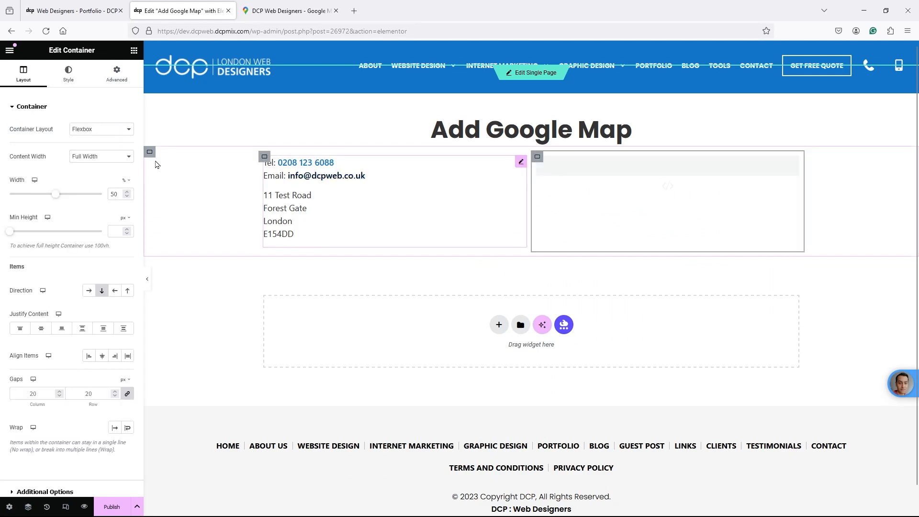
- Paste the map embed code back into the HTML widget's code box
click(606, 185)
click(56, 159)
key(ctrl+v)
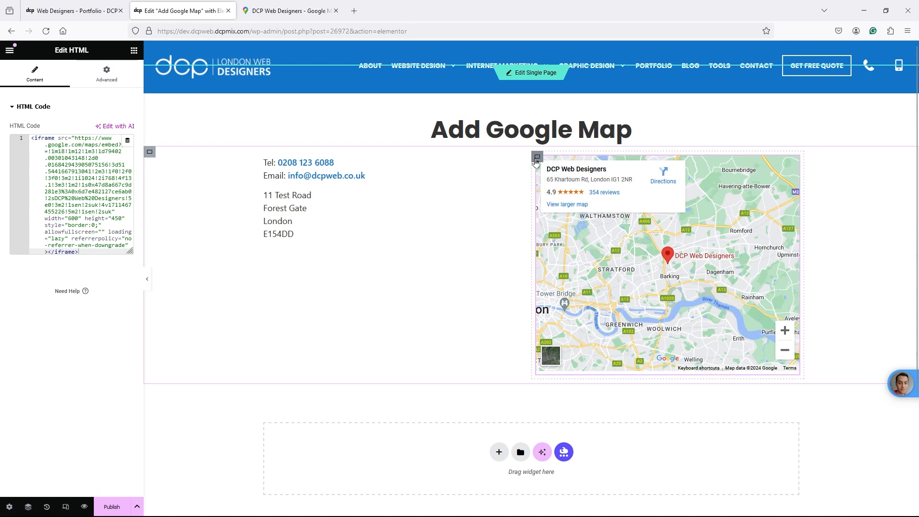
- Set the map column width to 70 and the contact column width to 30
click(537, 157)
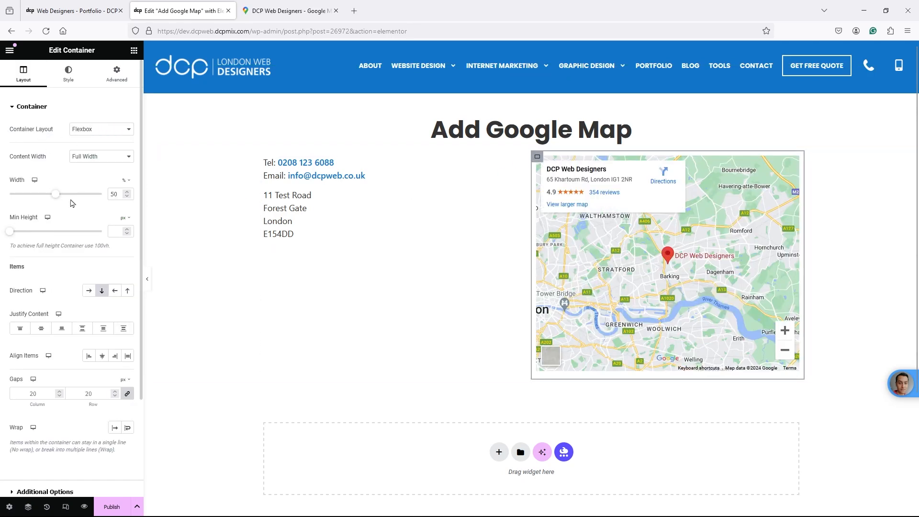
drag(119, 194, 102, 192)
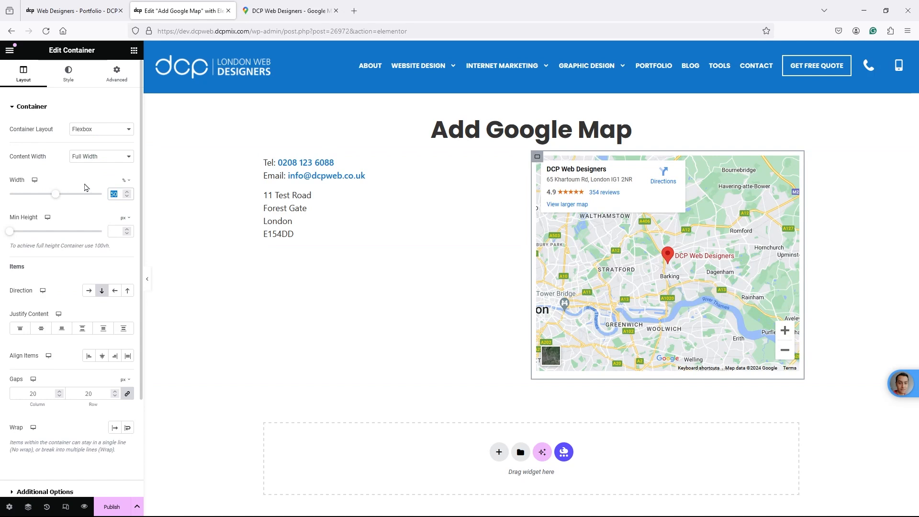
text(70)
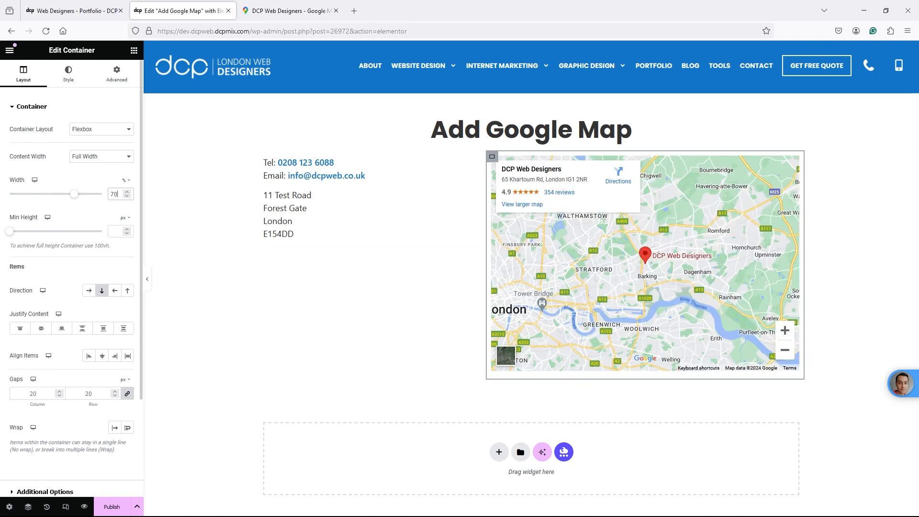
click(235, 172)
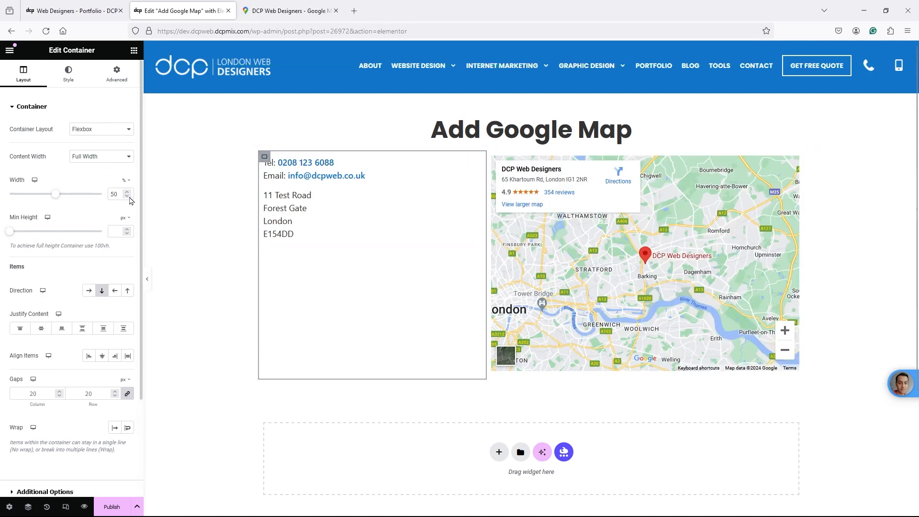
text(30)
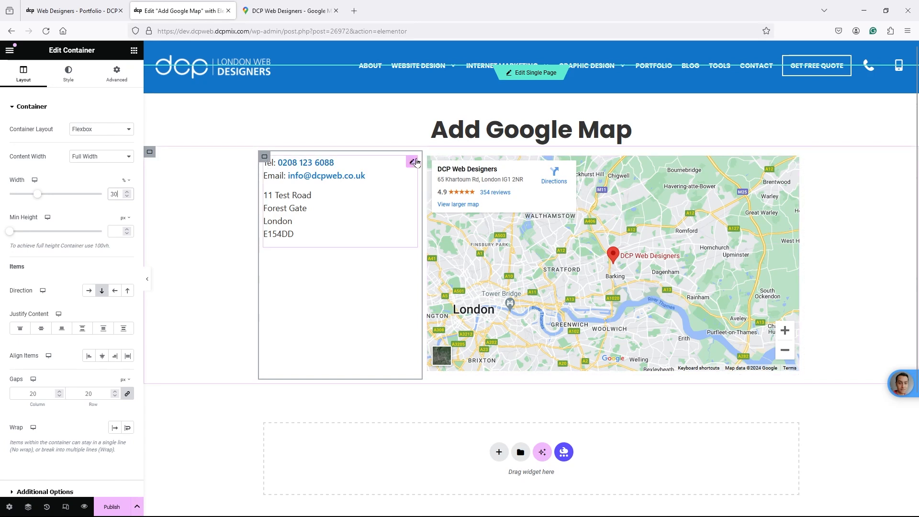
- Delete the HTML map widget from the right column
click(428, 157)
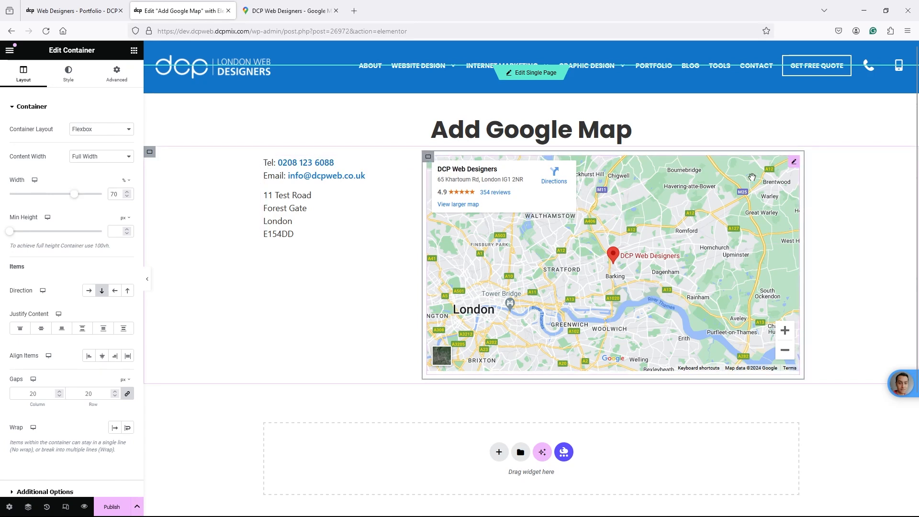
click(794, 163)
key(Delete)
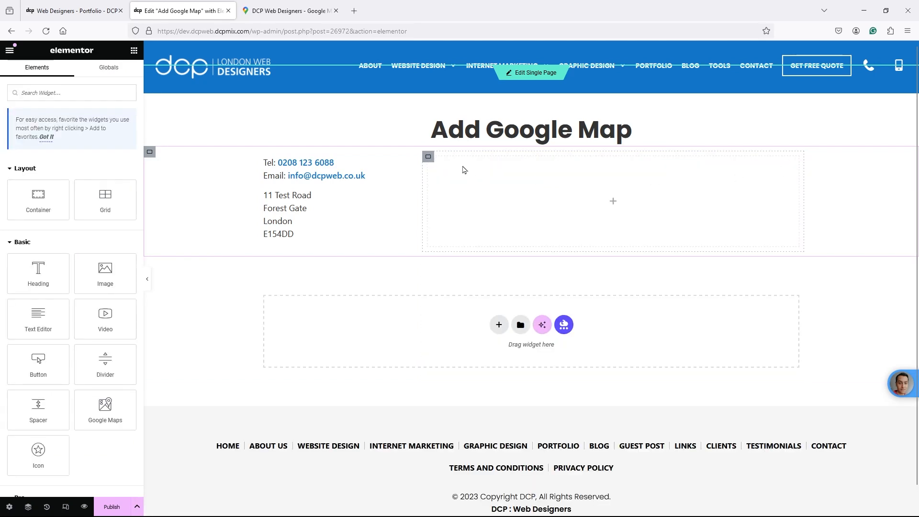
- Set the empty right column's width to 50, then cancel adding a nested flexbox layout
click(429, 158)
drag(119, 194, 99, 192)
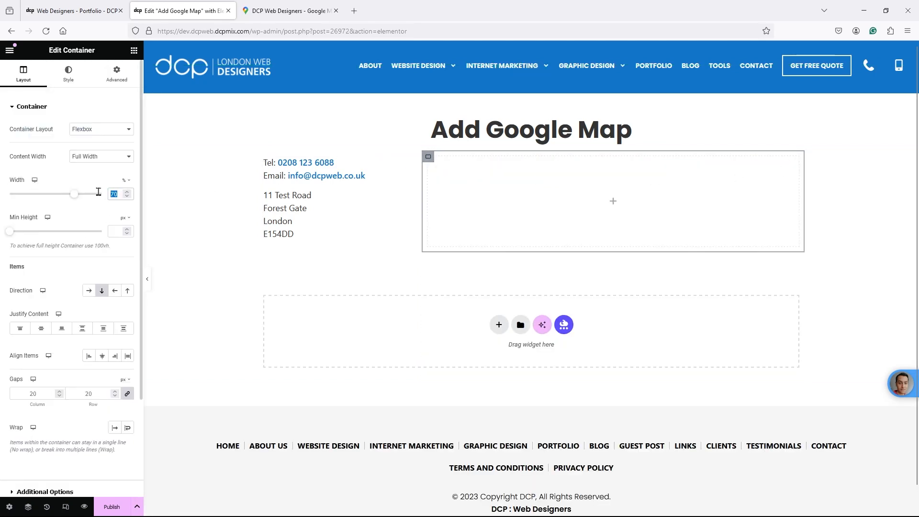
text(30)
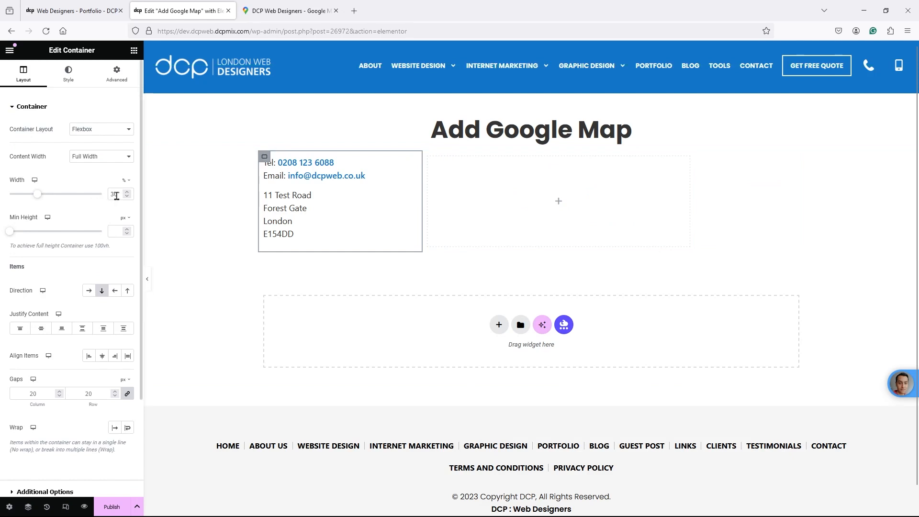
key(BackSpace)
key(BackSpace)
text(50)
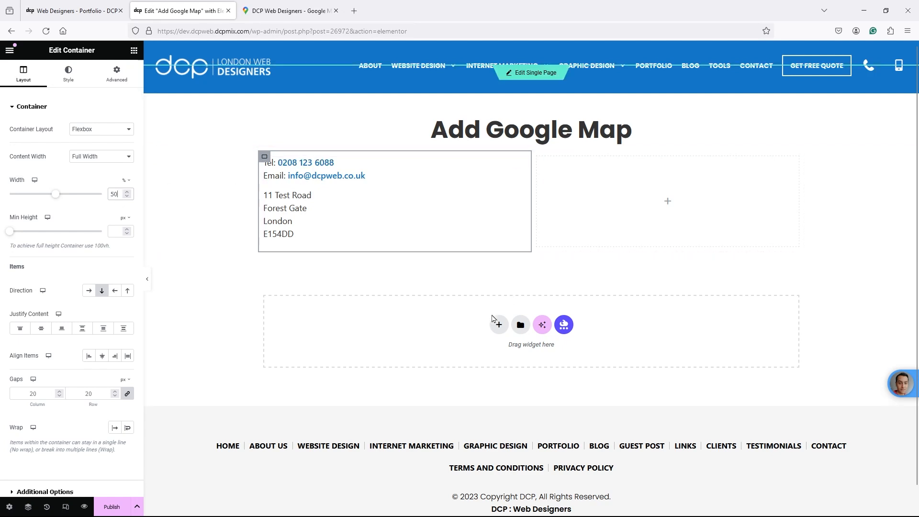
click(499, 324)
click(501, 355)
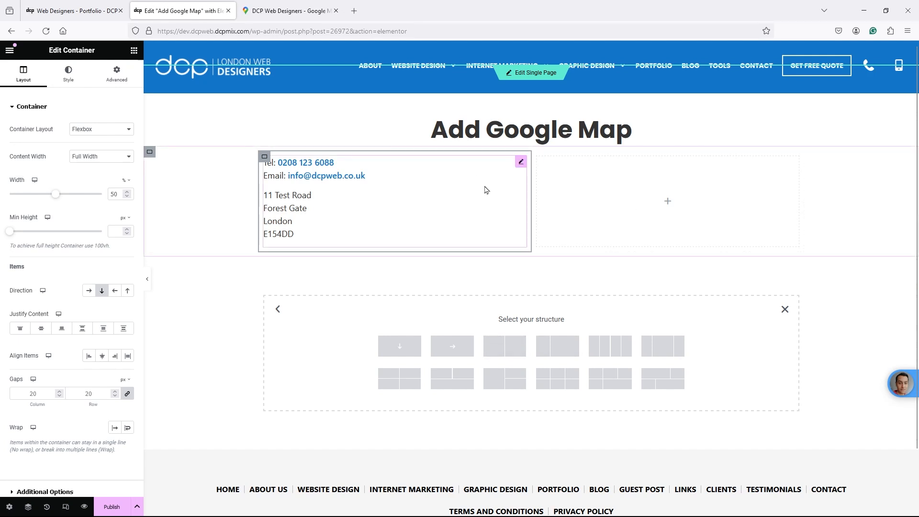
click(785, 310)
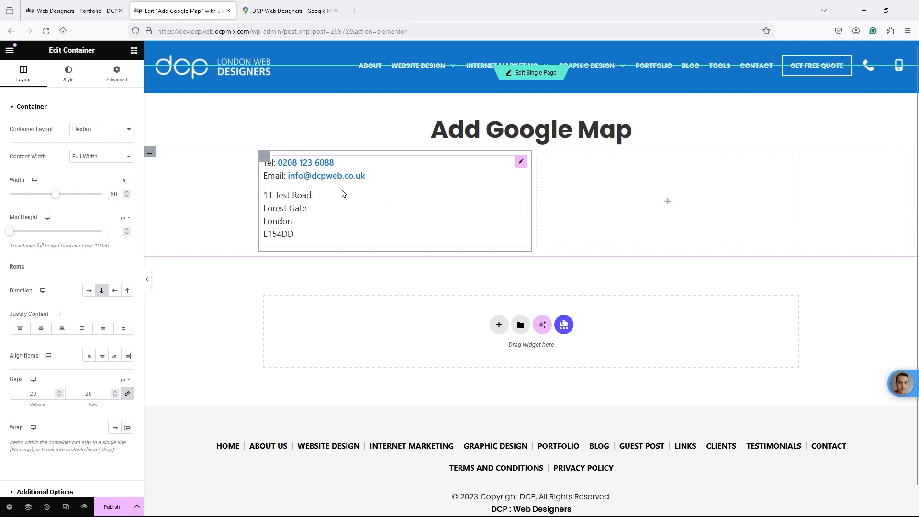
- Set the contact column width to 30 and the right column to 70
drag(121, 194, 100, 192)
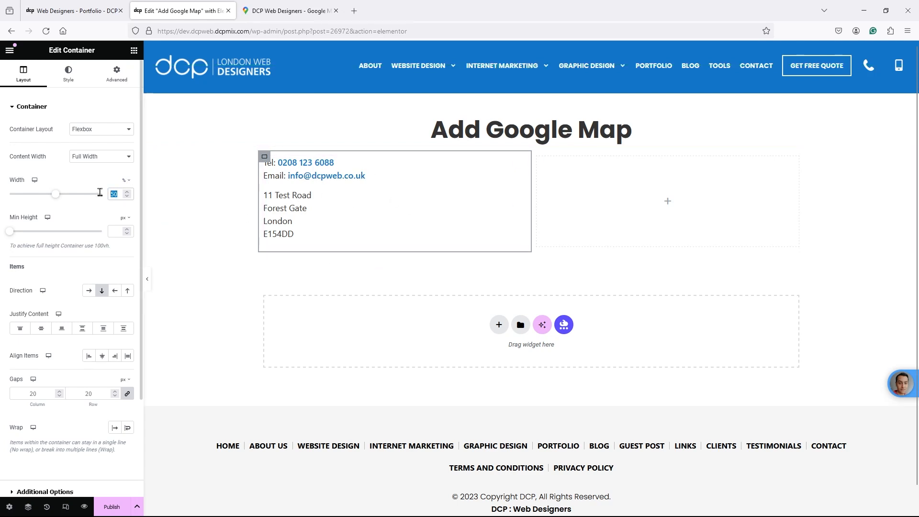
text(30)
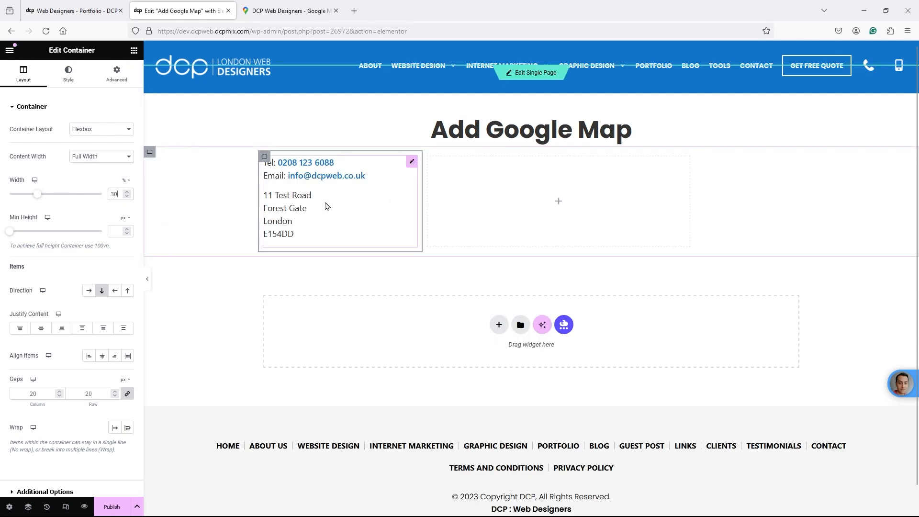
click(428, 161)
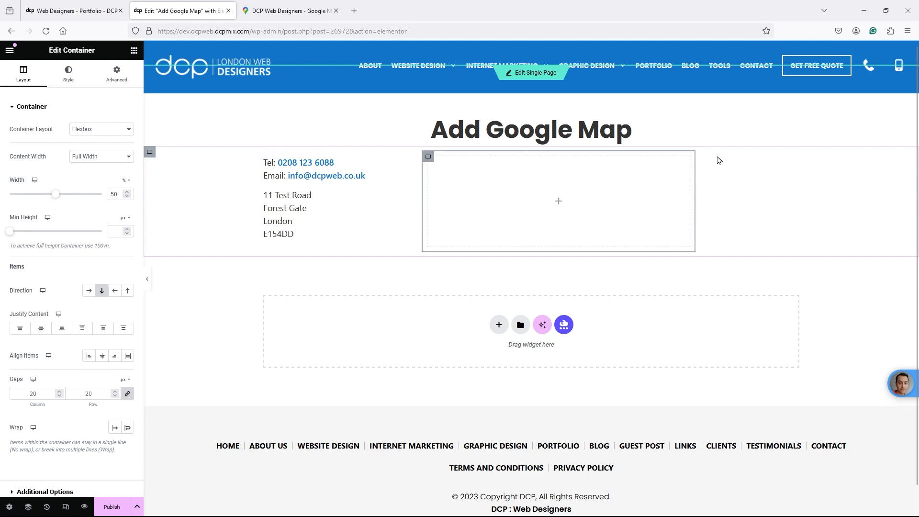
double_click(115, 193)
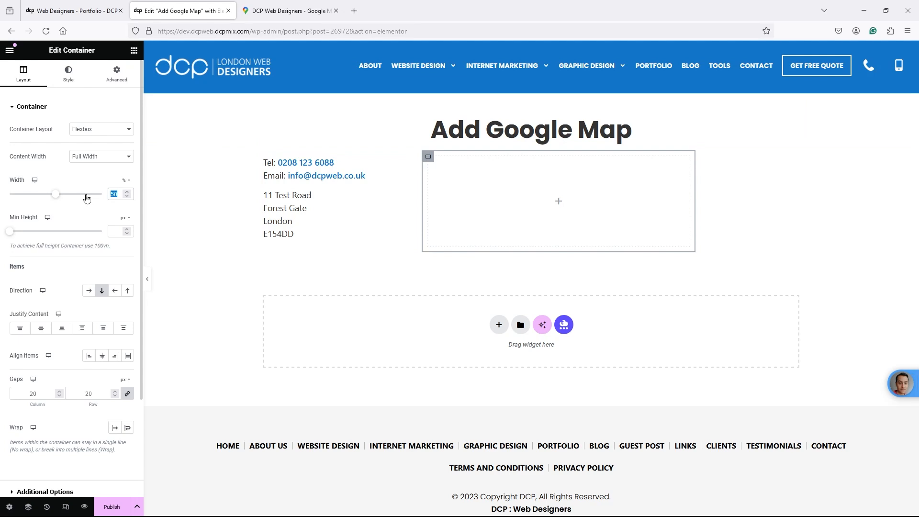
text(70)
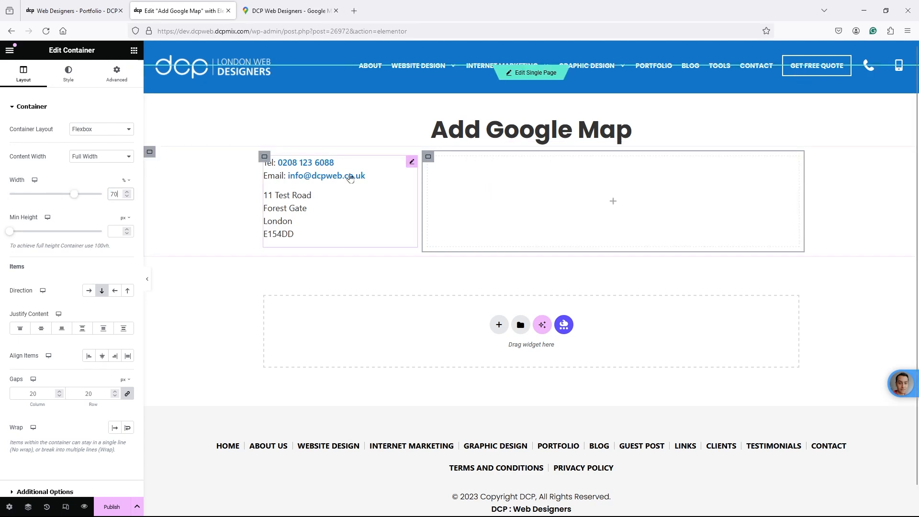
click(117, 76)
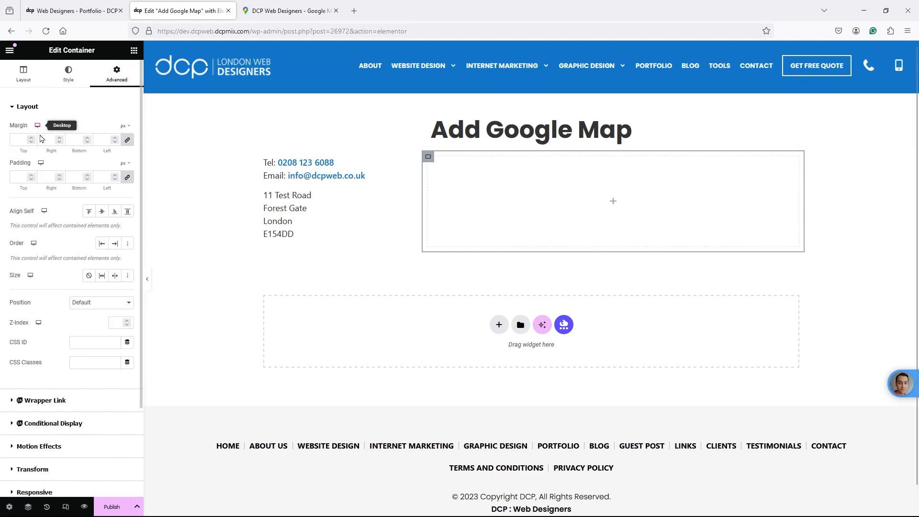
- Search 'html' in the widgets panel and drag an HTML widget into the right column
click(134, 50)
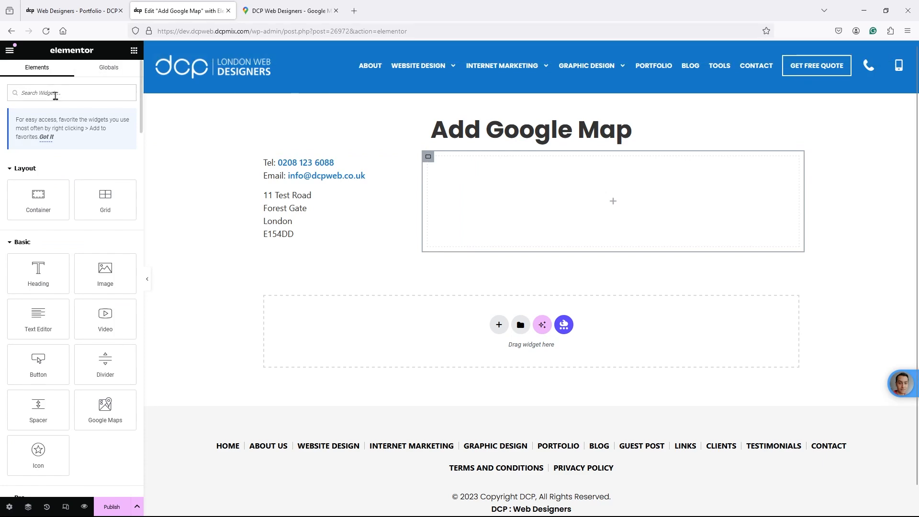
text(html)
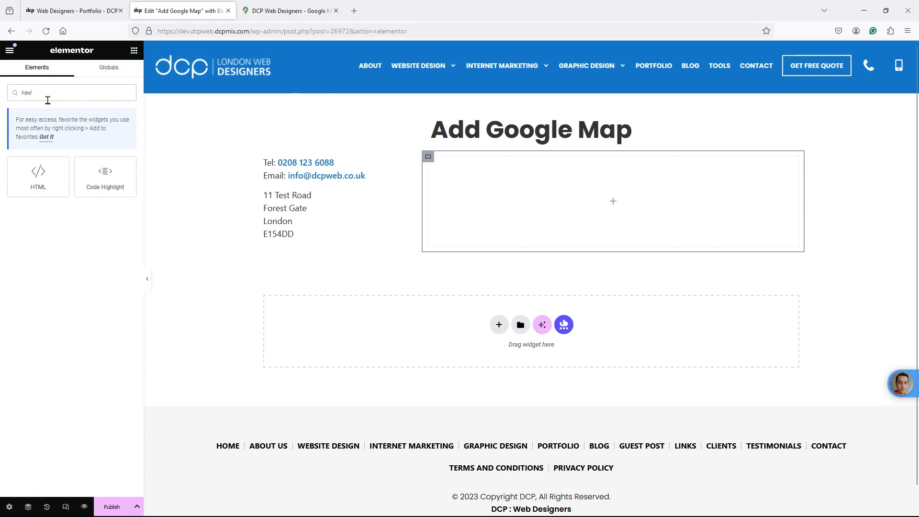
drag(38, 177, 613, 182)
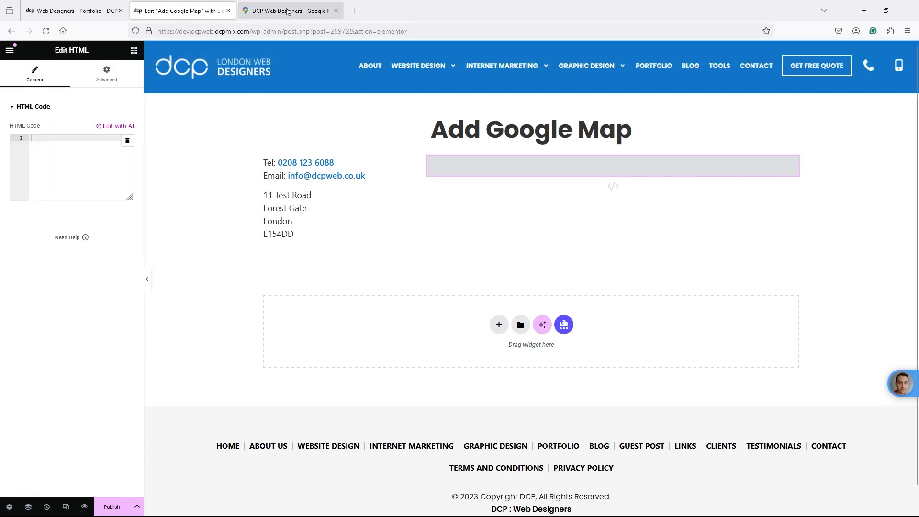
click(287, 10)
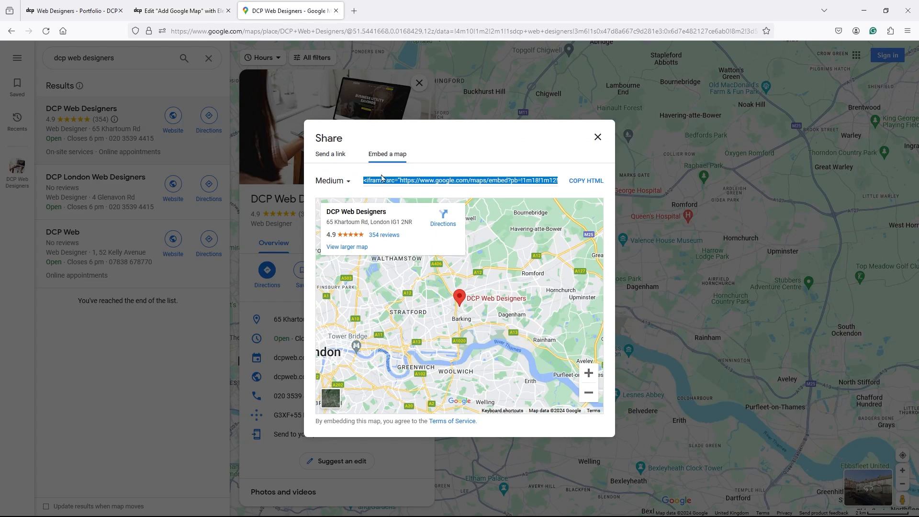
- Reopen the DCP Web Designers share window, copy its link, then copy the Embed a map HTML
click(598, 137)
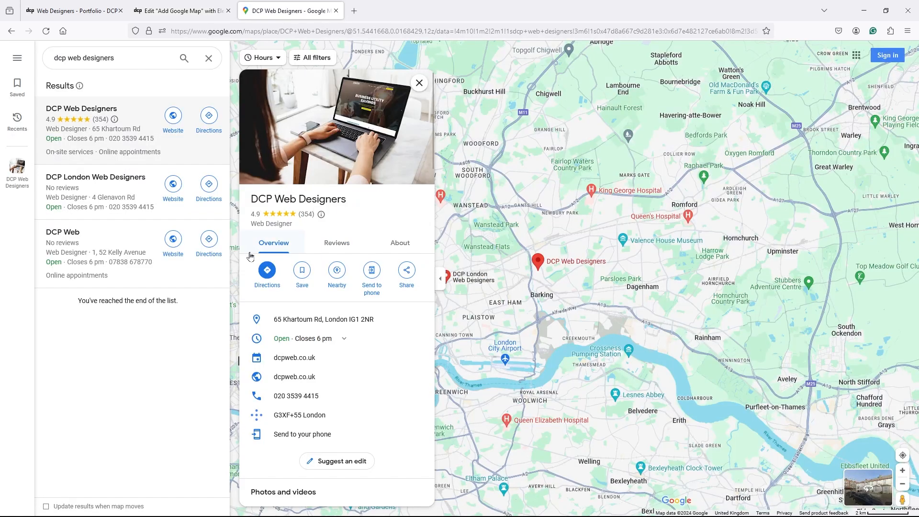
click(406, 272)
click(536, 293)
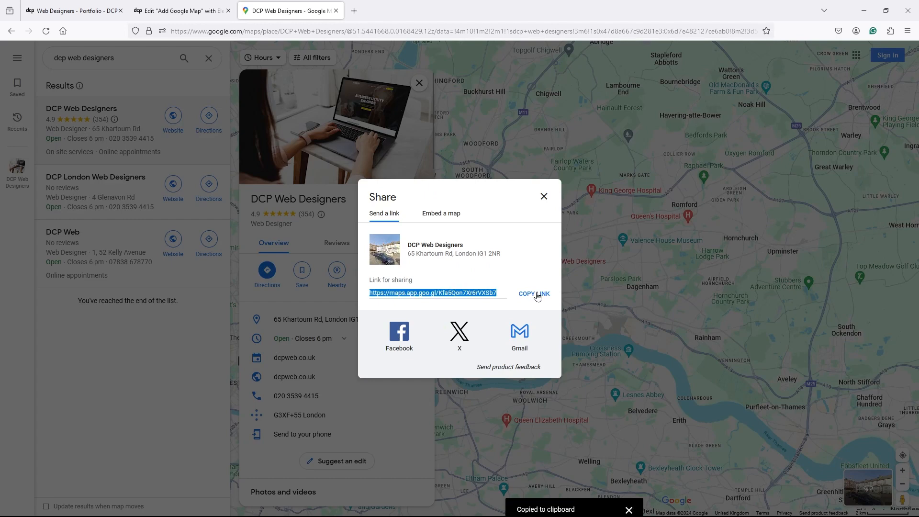
click(441, 214)
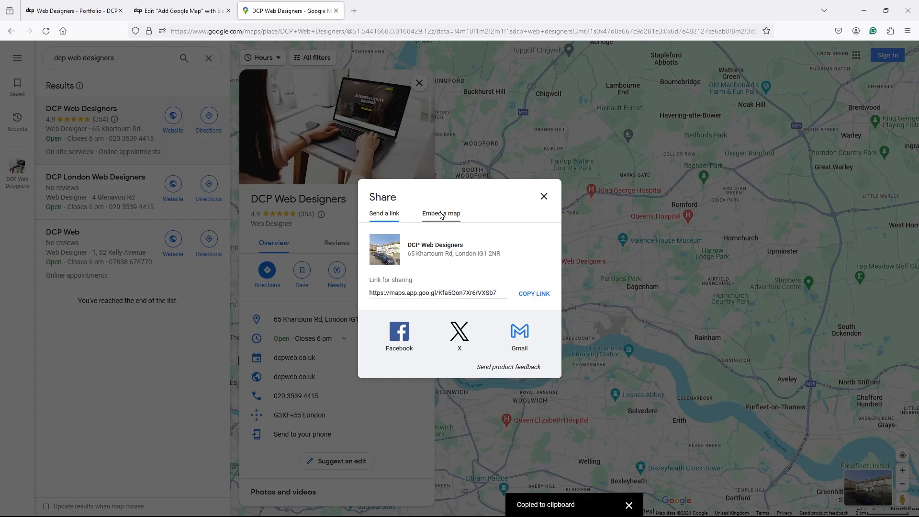
click(585, 182)
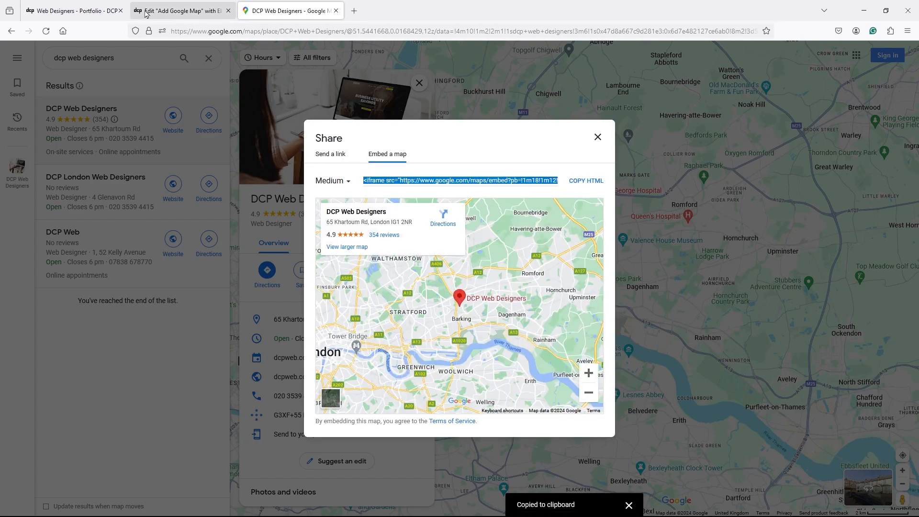
- Paste the embed code into the HTML widget so the DCP Web Designers map renders
click(180, 10)
key(ctrl+v)
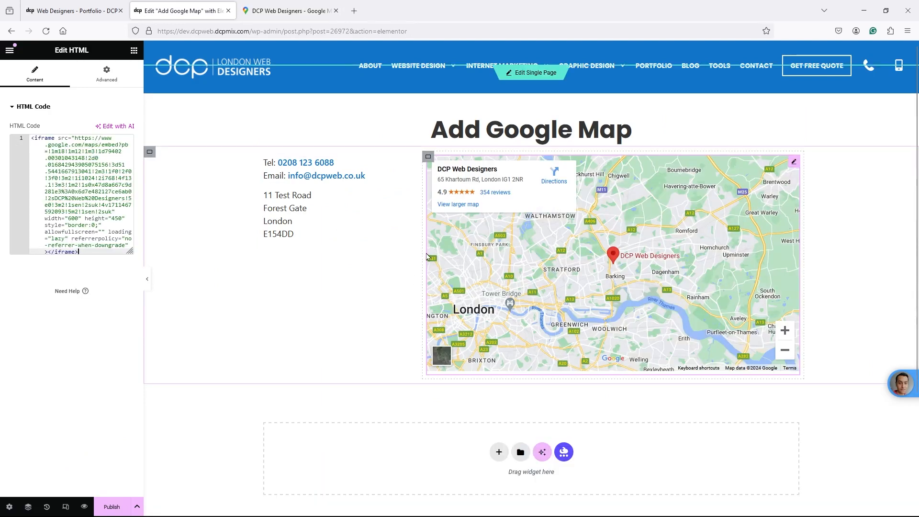
click(261, 11)
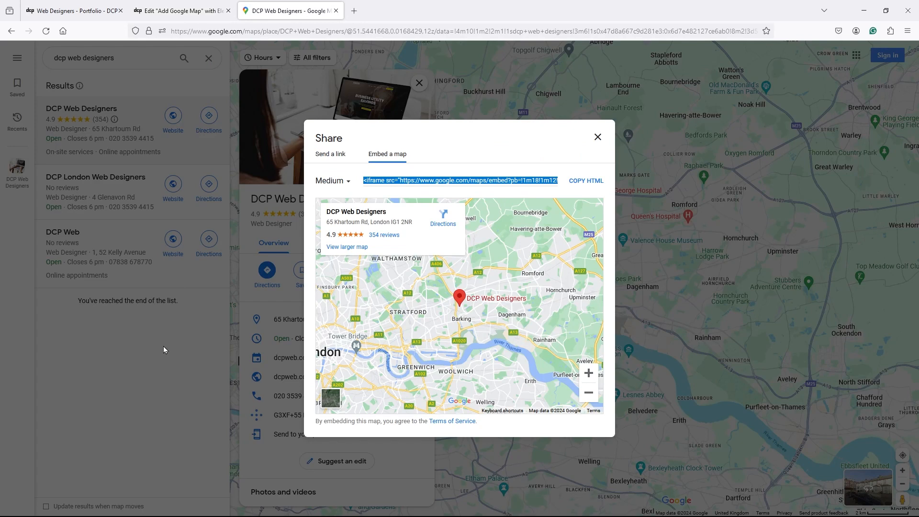
- Close the share window and search Google Maps for Stratford, London
click(131, 393)
click(209, 58)
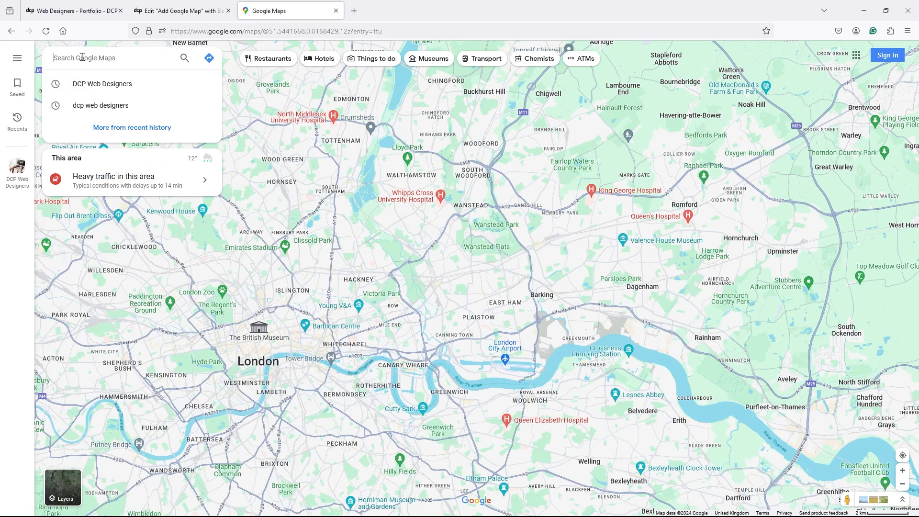
text(startford)
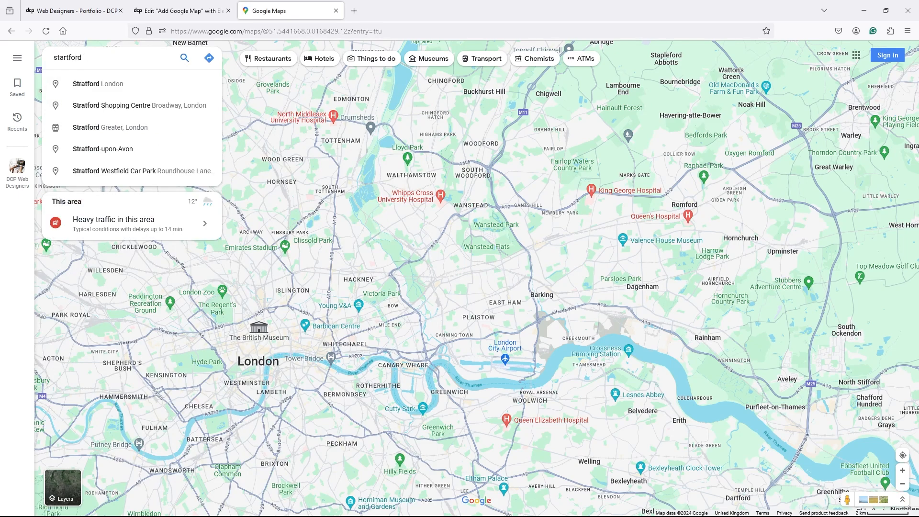
key(Down)
key(Return)
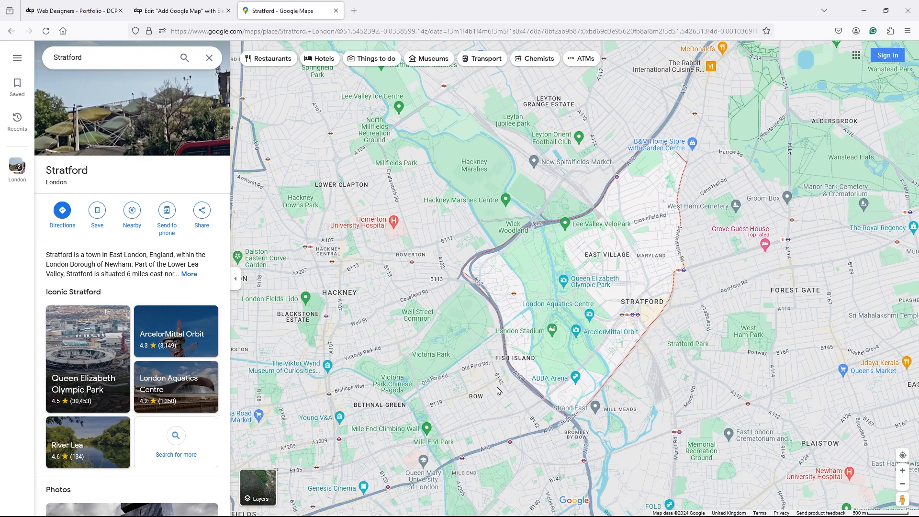
- Copy Stratford's embed HTML and paste it over the map code in Elementor's HTML widget
click(205, 214)
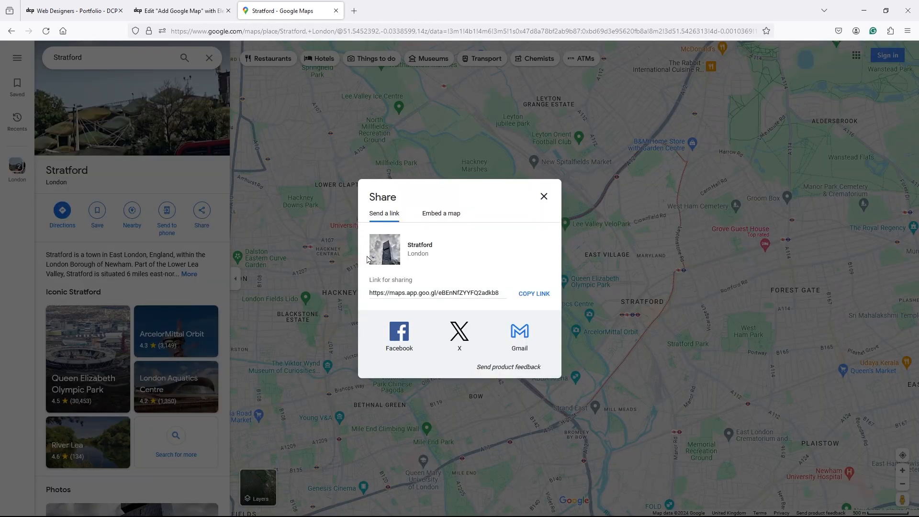
click(445, 216)
click(588, 186)
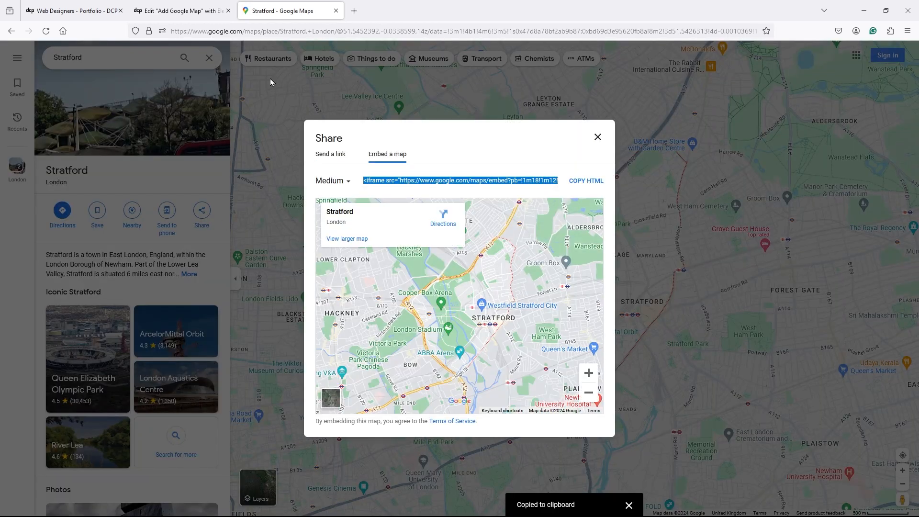
click(179, 10)
key(ctrl+a)
key(ctrl+v)
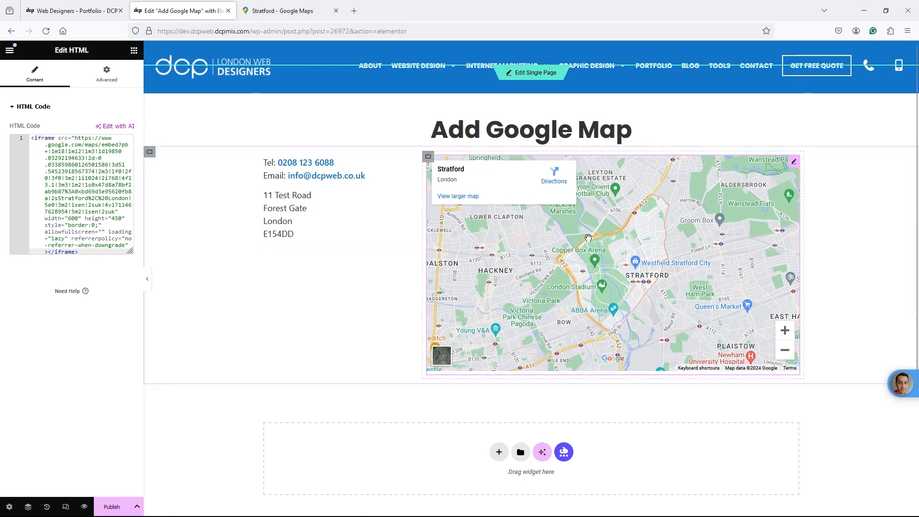
- Back in Google Maps, close the share window and select the Stratford search text
click(268, 14)
click(84, 59)
drag(96, 60, 42, 56)
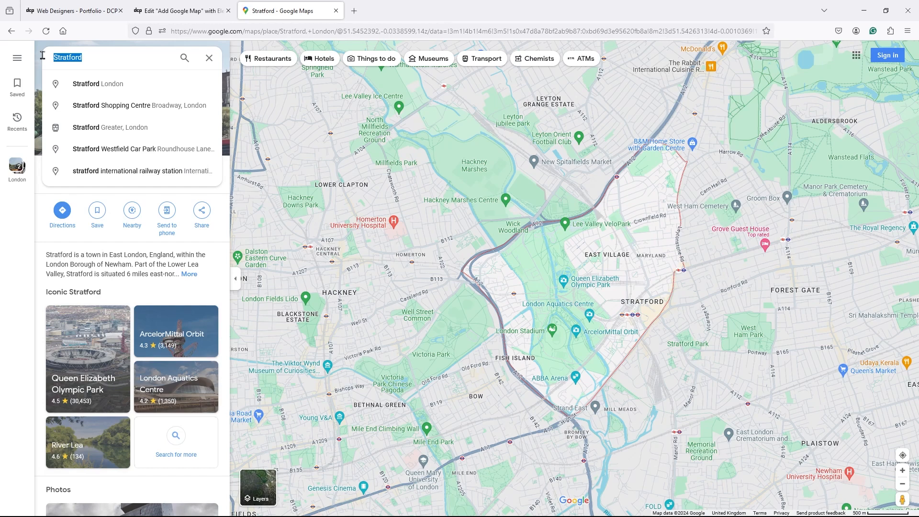
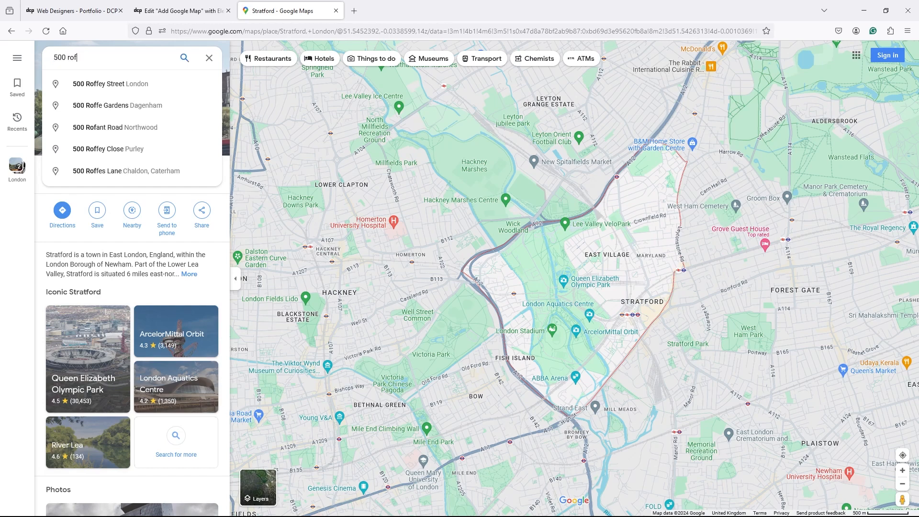
key(Down)
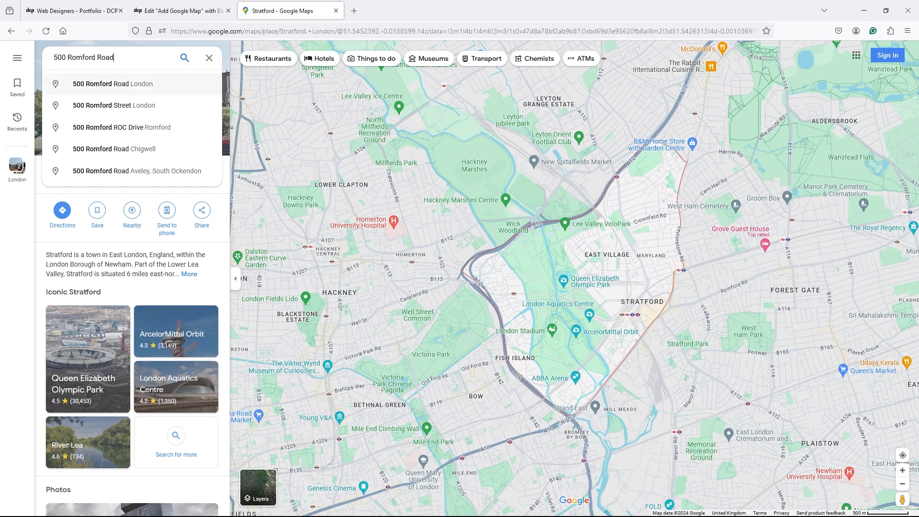
key(Return)
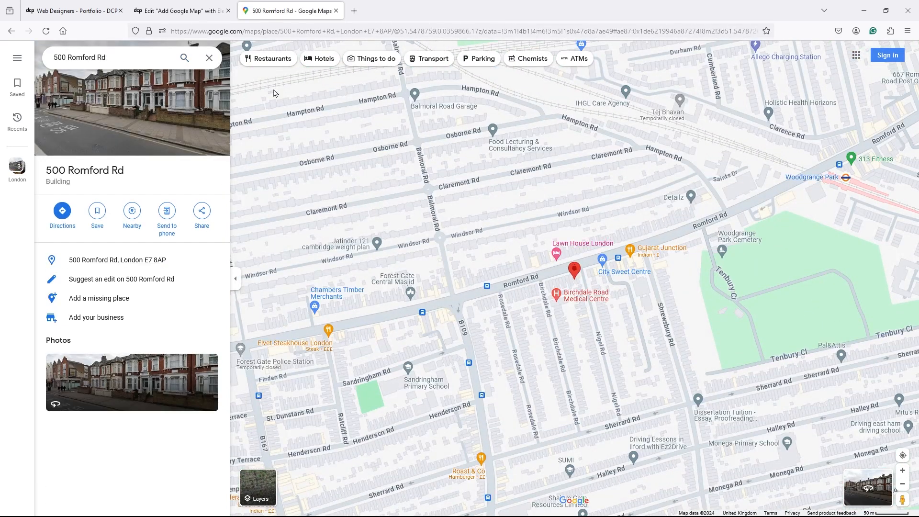
click(202, 211)
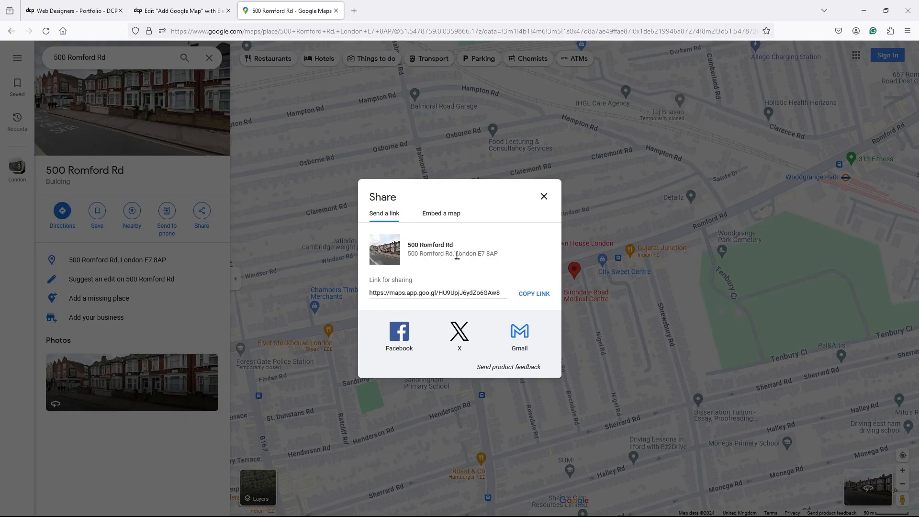
click(441, 213)
click(586, 181)
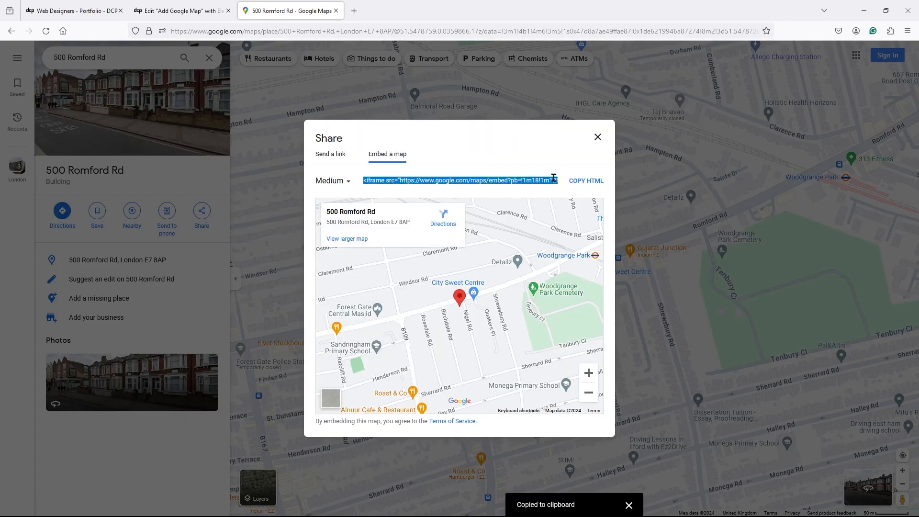
click(176, 11)
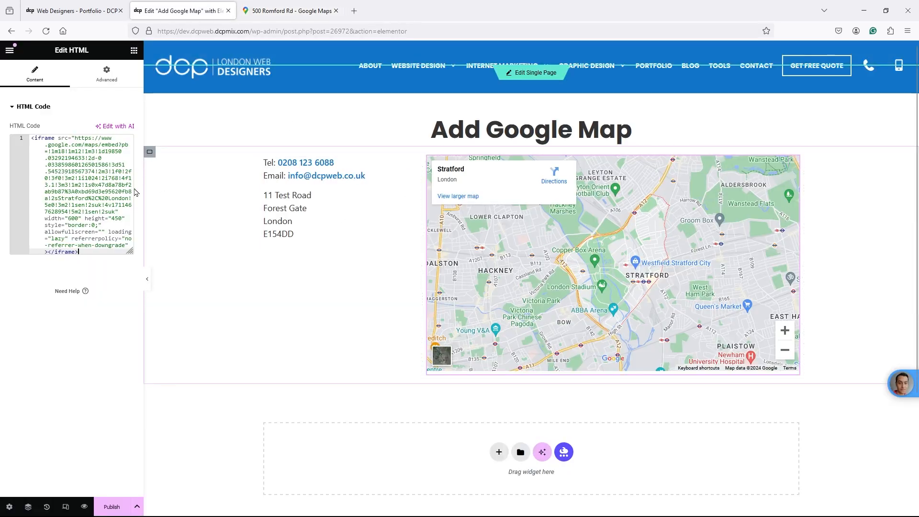
click(122, 187)
key(ctrl+a)
key(ctrl+v)
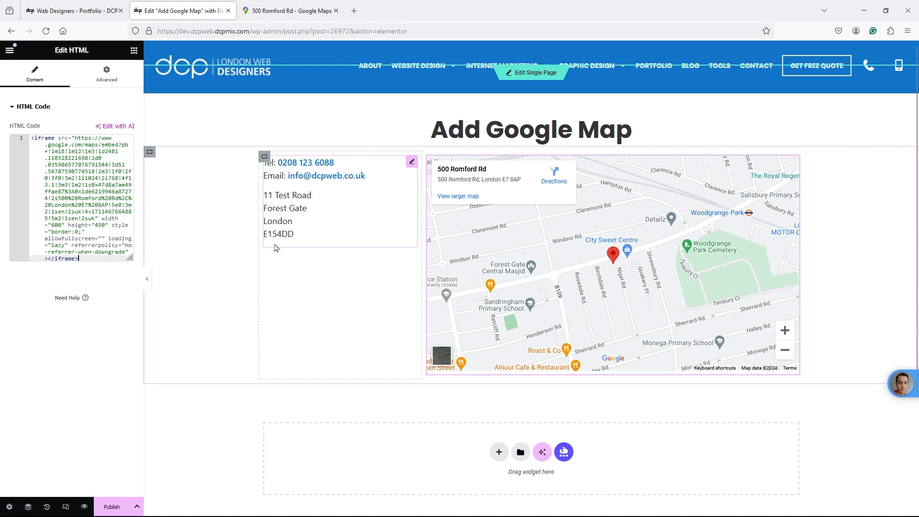
- Save the Add Google Map page as a draft
click(139, 509)
click(117, 464)
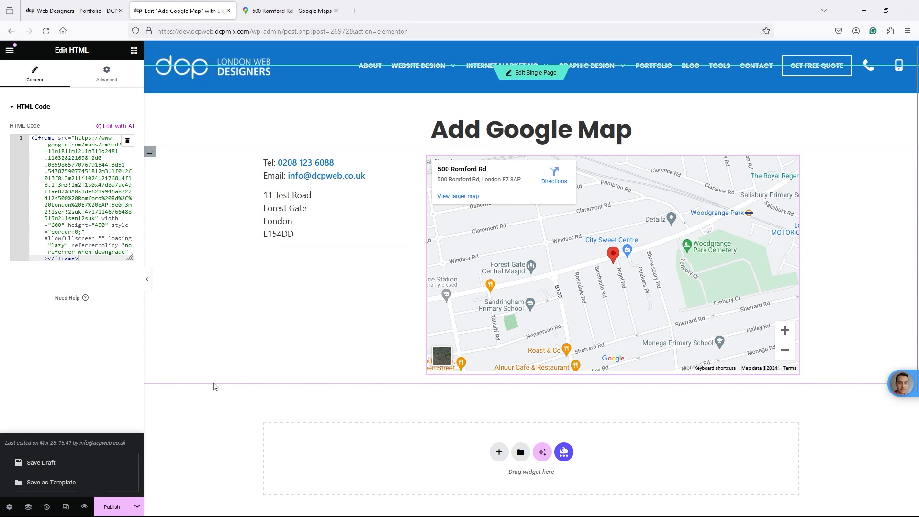
click(9, 54)
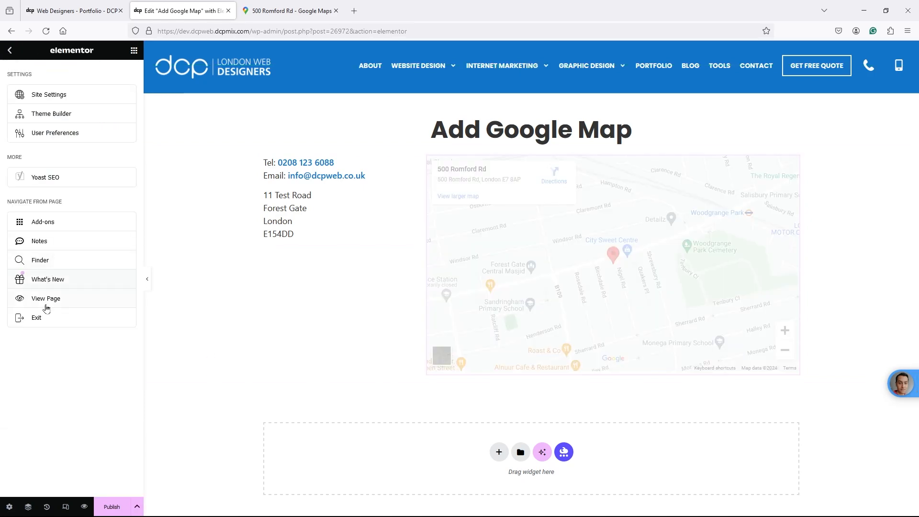
- Preview the live page showing the Romford Rd map, then close it and open a blank tab
click(46, 298)
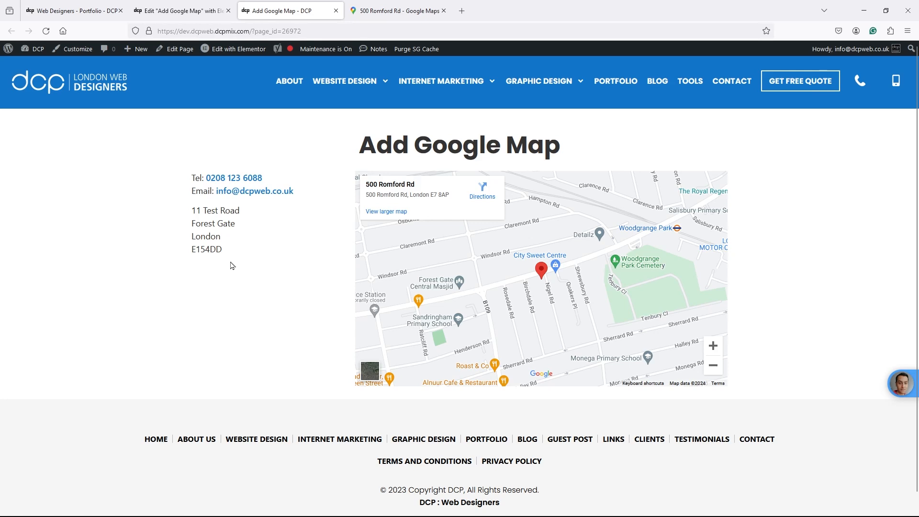
click(336, 11)
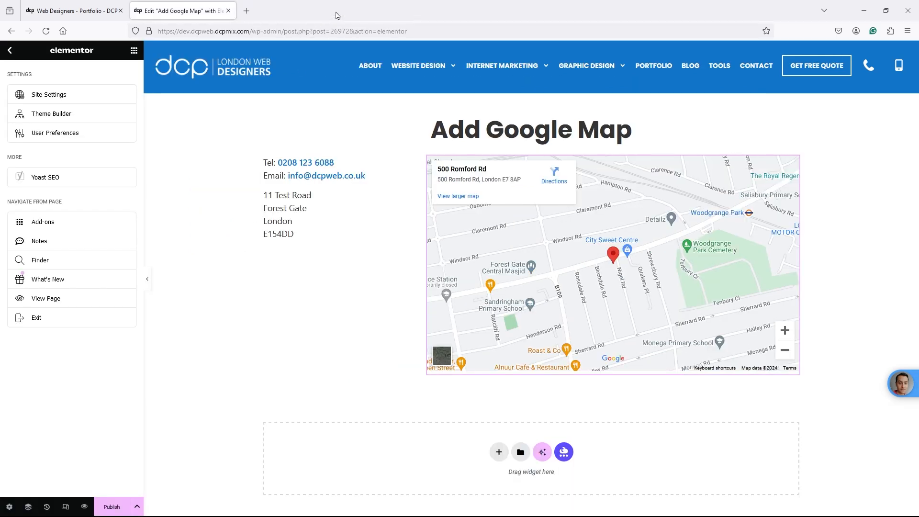
key(ctrl+t)
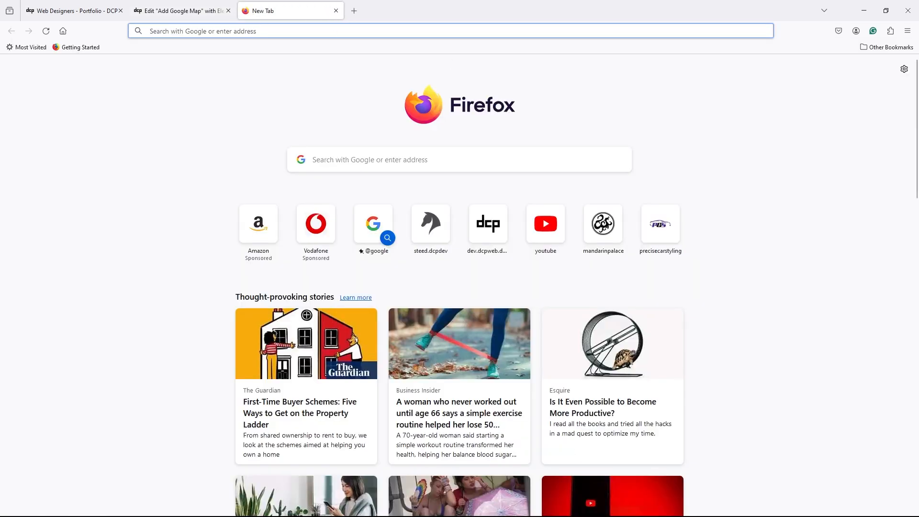
- Load The London Bridge Experience website in the new tab
key(alt+Tab)
click(486, 28)
key(ctrl+v)
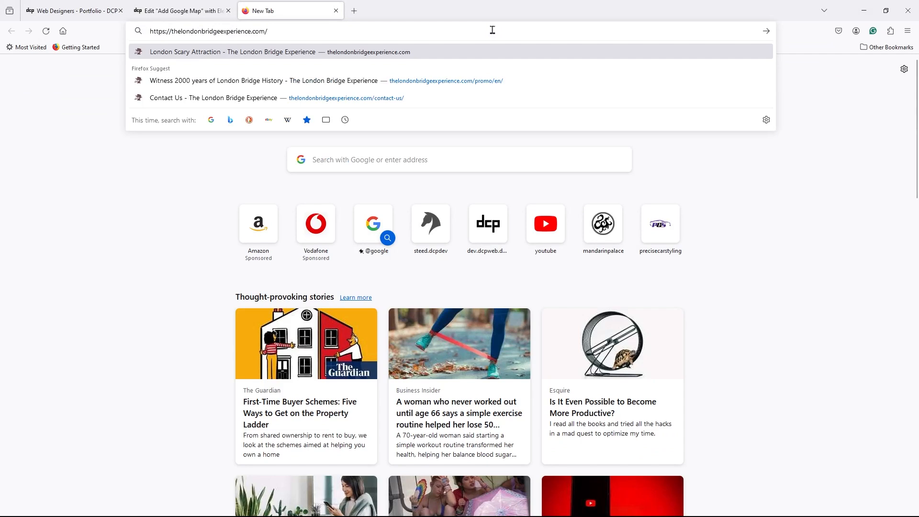
key(Return)
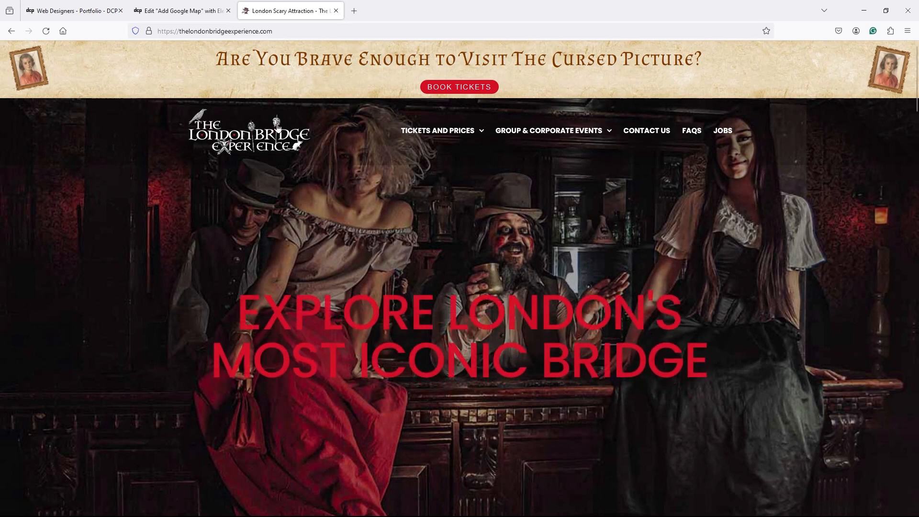
scroll(289, 238, down, 10)
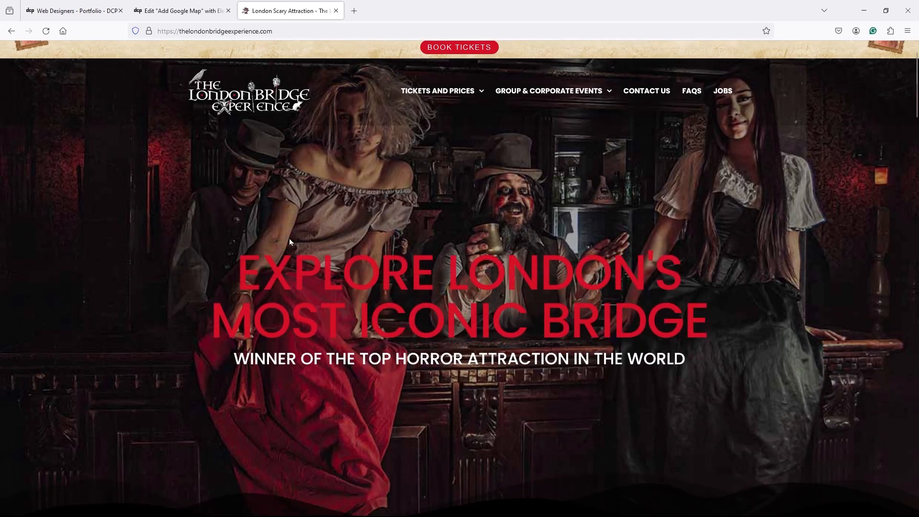
scroll(300, 245, up, 10)
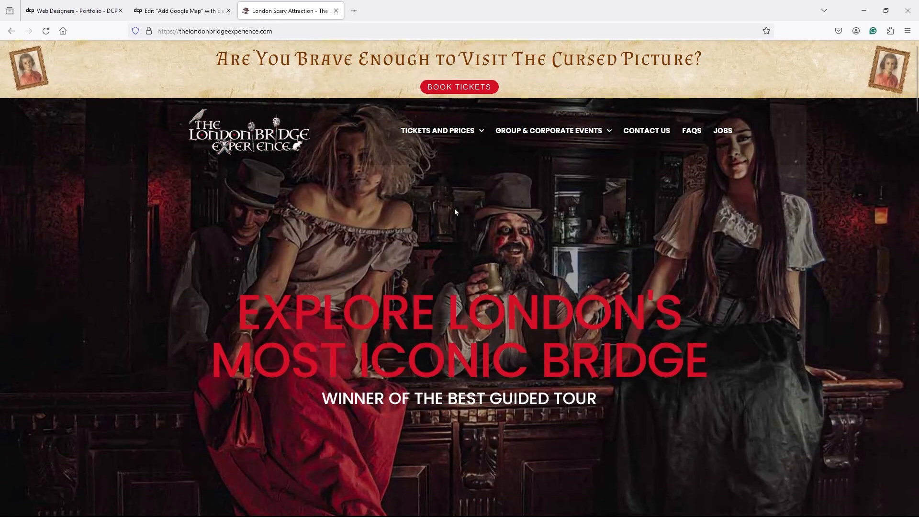
- Open its Contact Us page and pan the embedded venue map slightly
click(651, 130)
scroll(354, 336, down, 2)
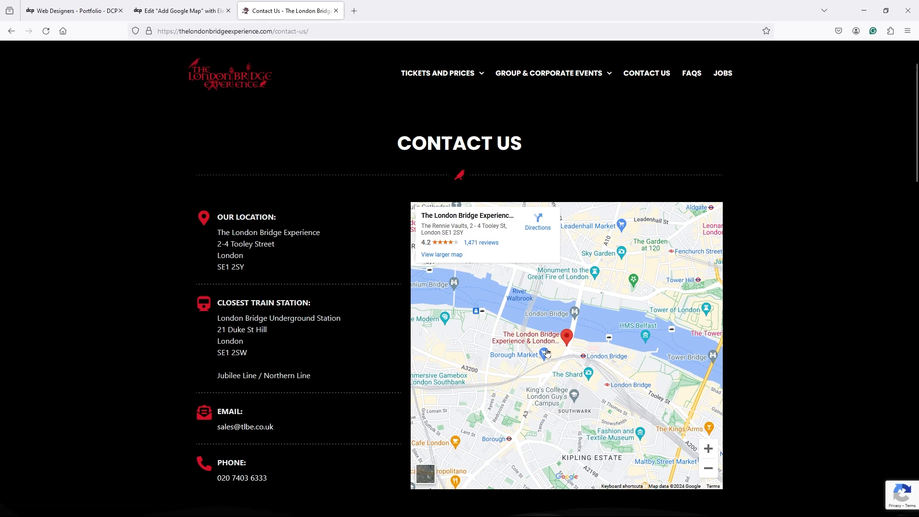
drag(518, 337, 519, 331)
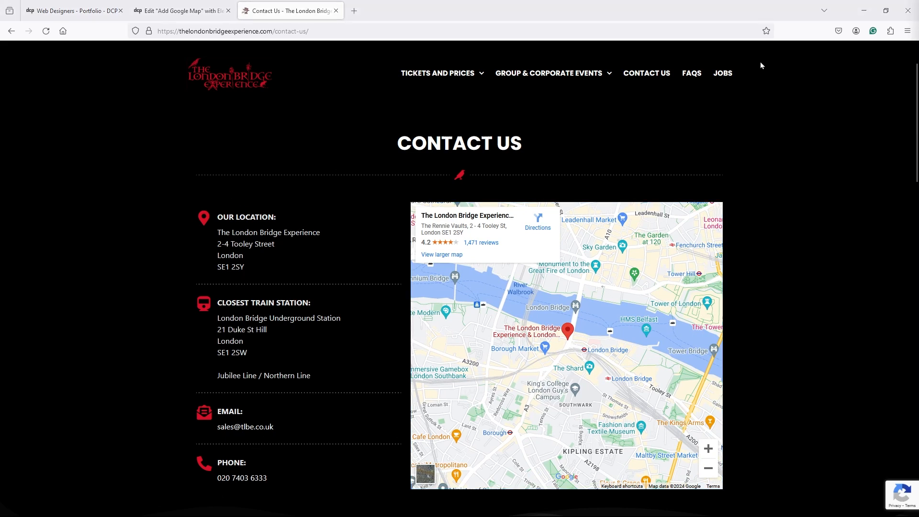
- Load showtimefireworks.co.uk and scroll through its home page
click(402, 34)
key(ctrl+v)
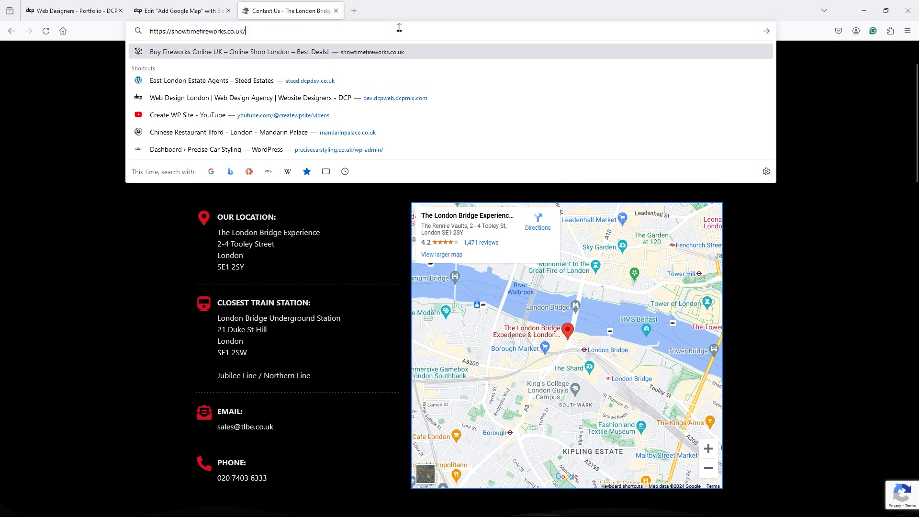
key(Return)
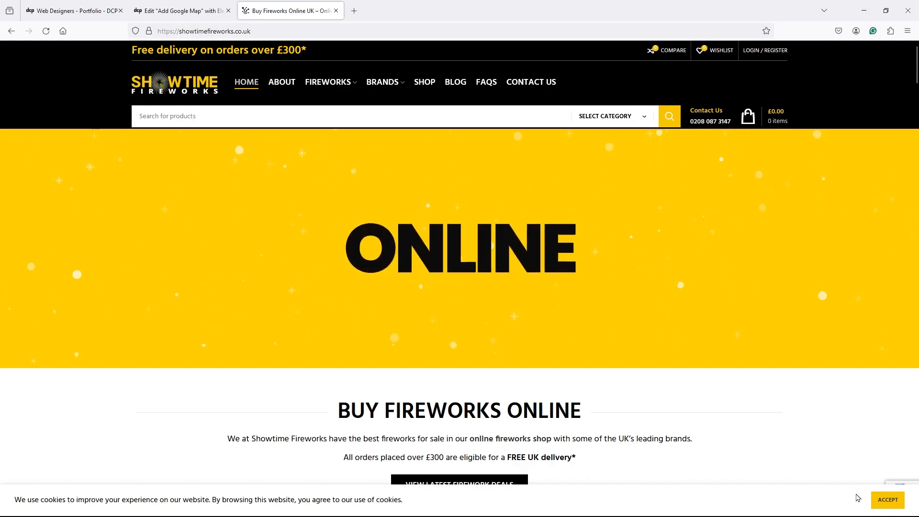
scroll(400, 337, down, 15)
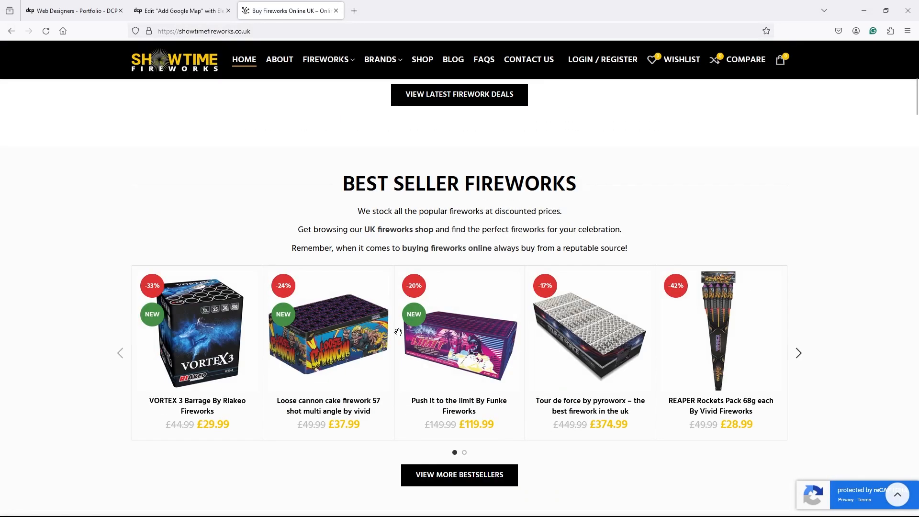
scroll(400, 337, down, 8)
scroll(400, 337, down, 20)
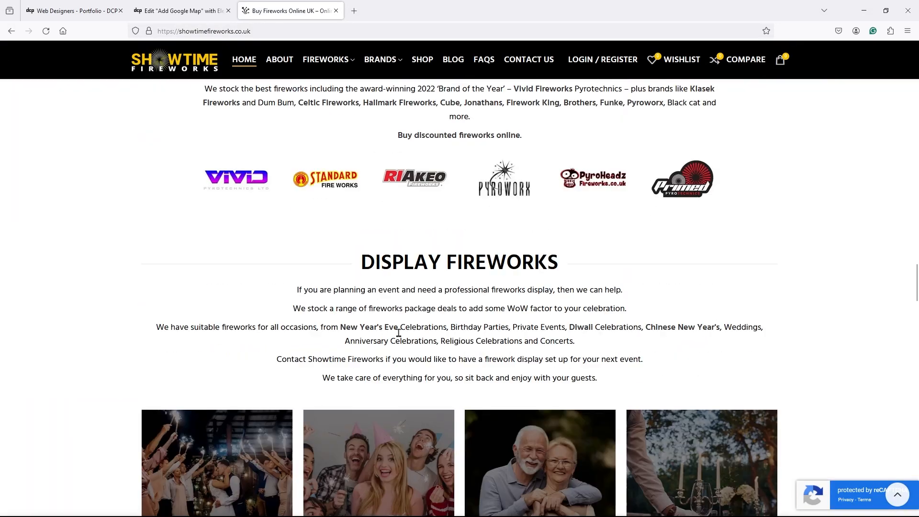
scroll(400, 337, down, 5)
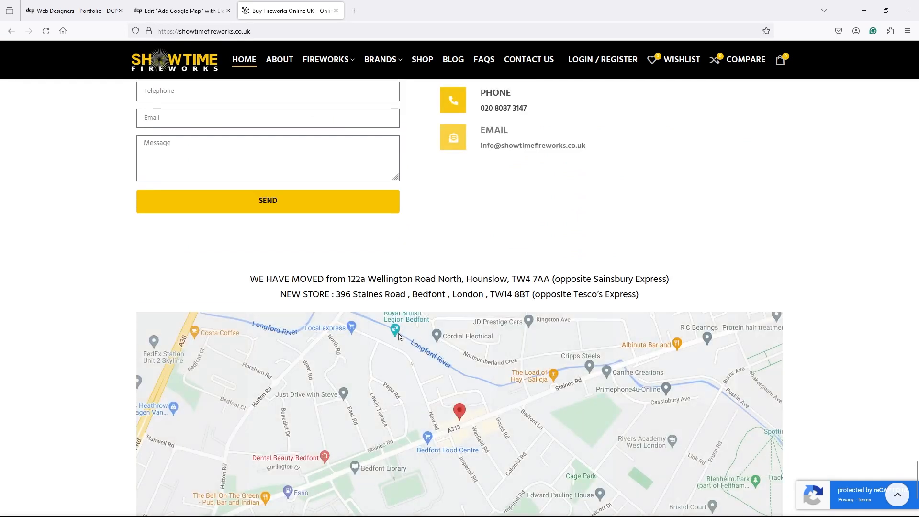
scroll(838, 340, up, 1)
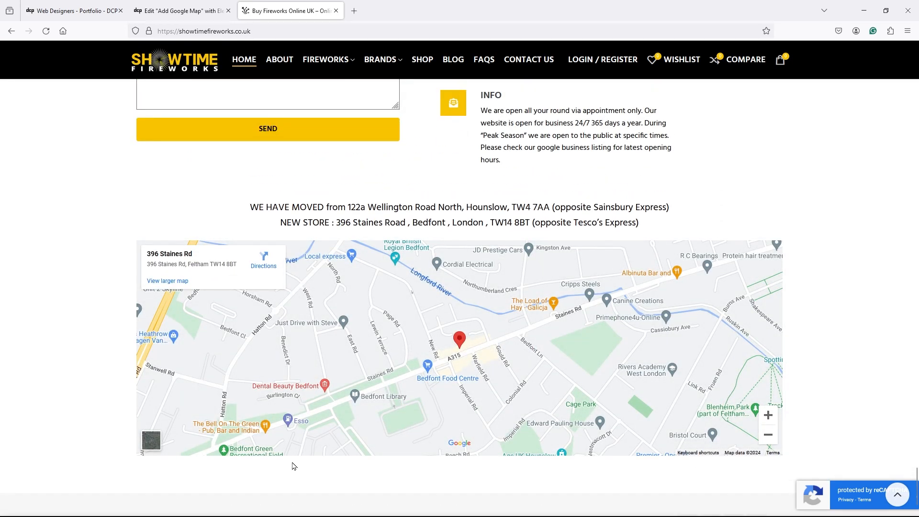
scroll(294, 466, up, 4)
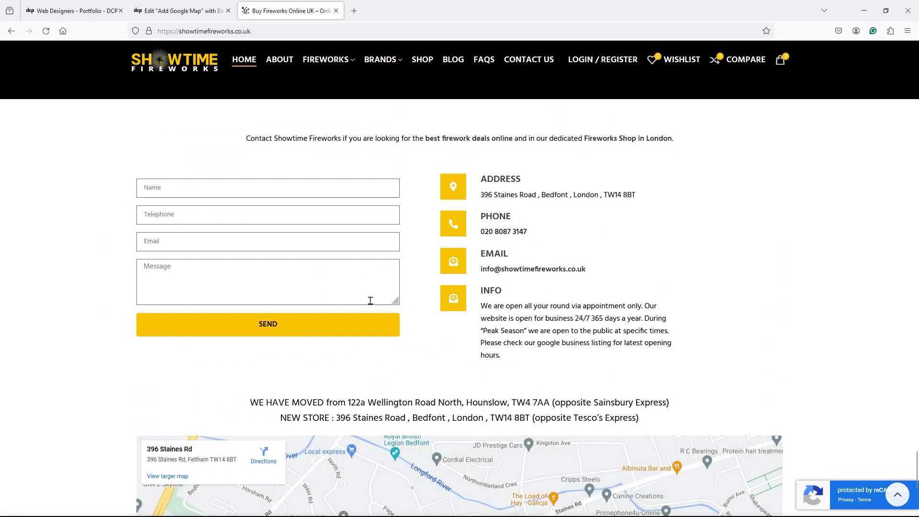
scroll(316, 324, down, 4)
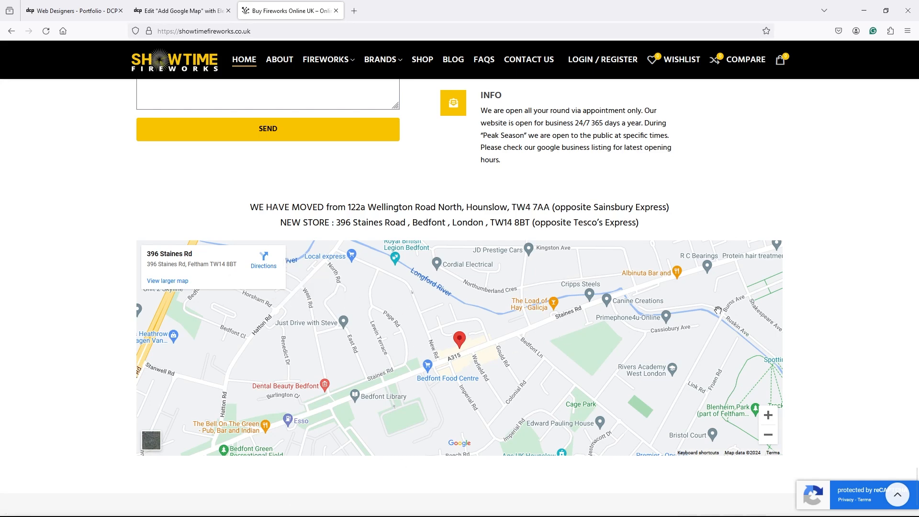
- Open the Showtime Fireworks Contact Us page with its embedded store map
click(529, 59)
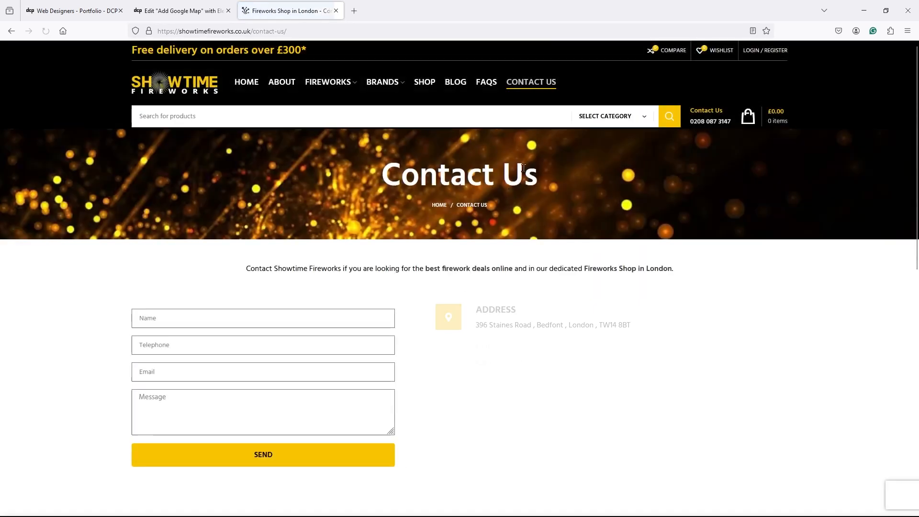
scroll(505, 226, down, 3)
scroll(505, 225, down, 5)
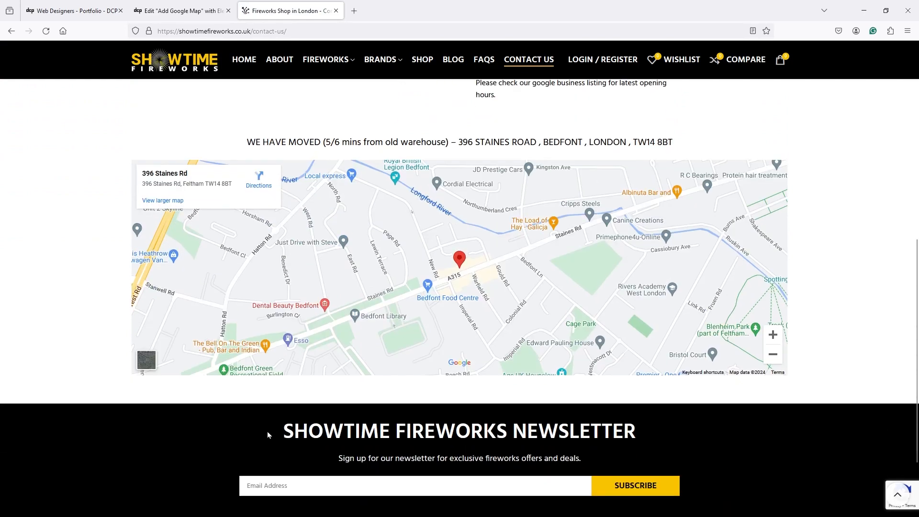
scroll(417, 237, up, 8)
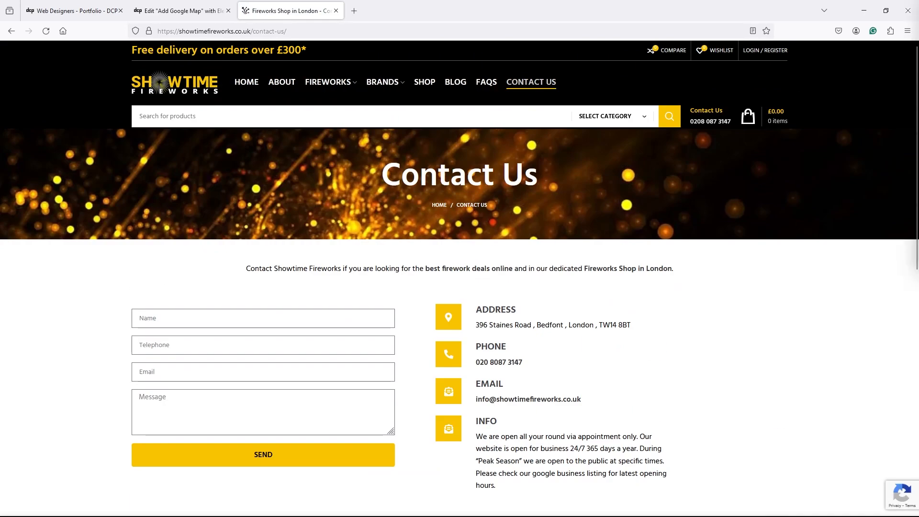
- Load hawelihammersmith.com and highlight parts of the restaurant's heading
click(420, 31)
key(ctrl+v)
key(Return)
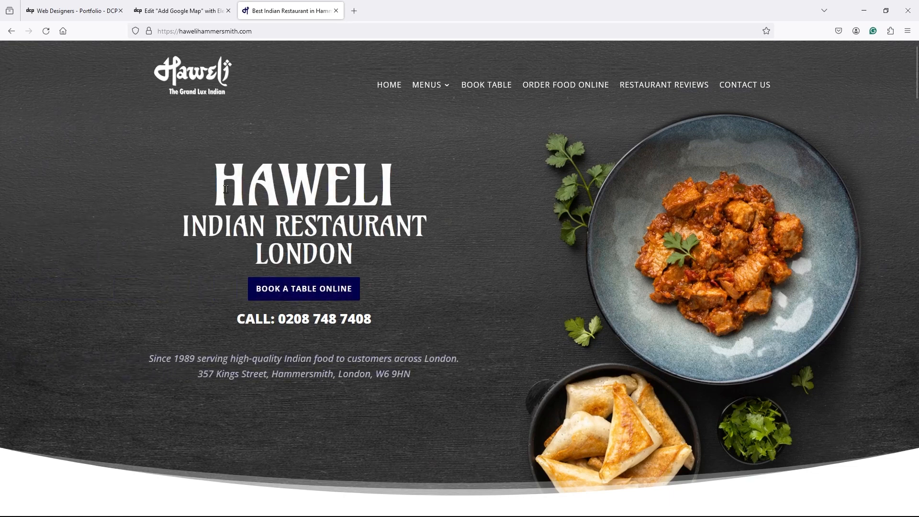
drag(179, 228, 360, 255)
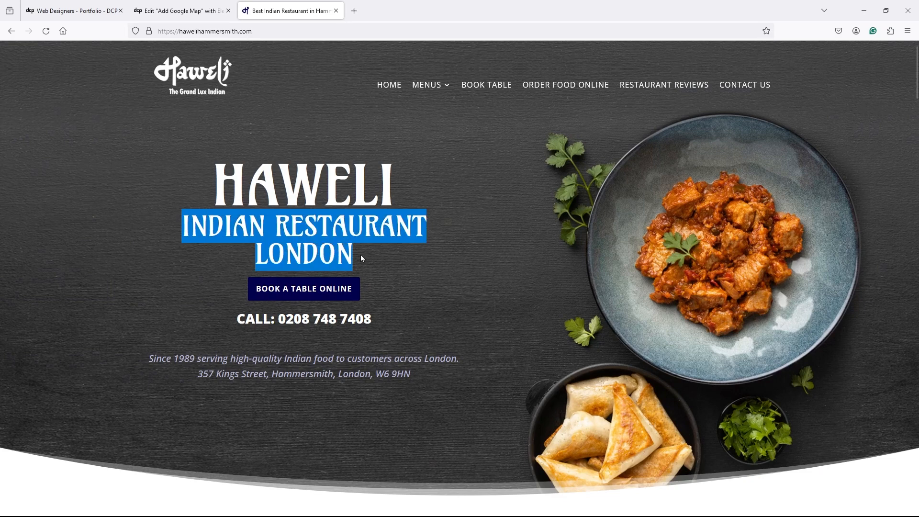
click(361, 255)
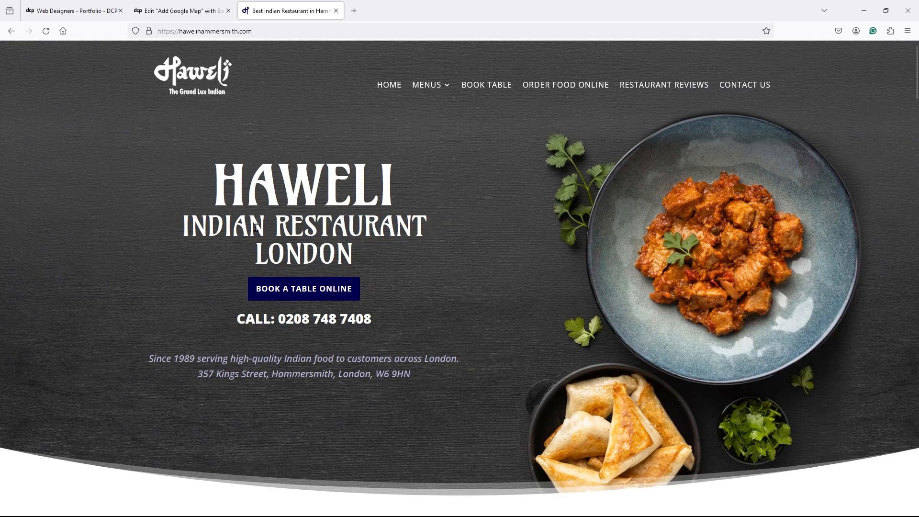
drag(214, 181, 355, 253)
click(355, 253)
drag(200, 168, 423, 261)
click(424, 260)
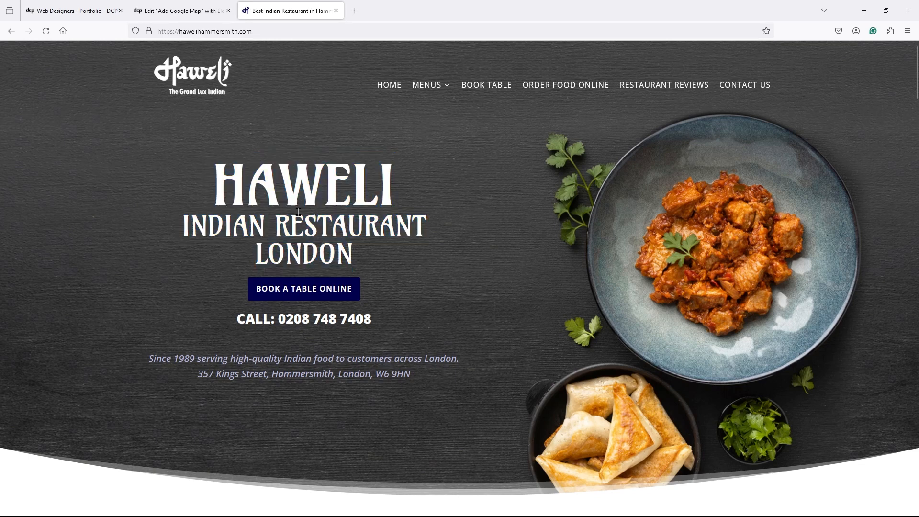
- View Haweli's contact page map, then close the site's tab
click(743, 81)
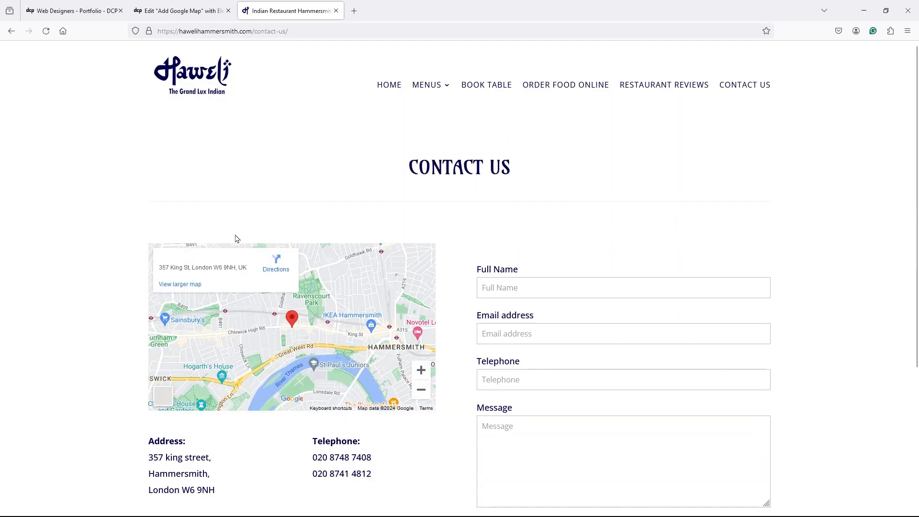
scroll(225, 307, down, 4)
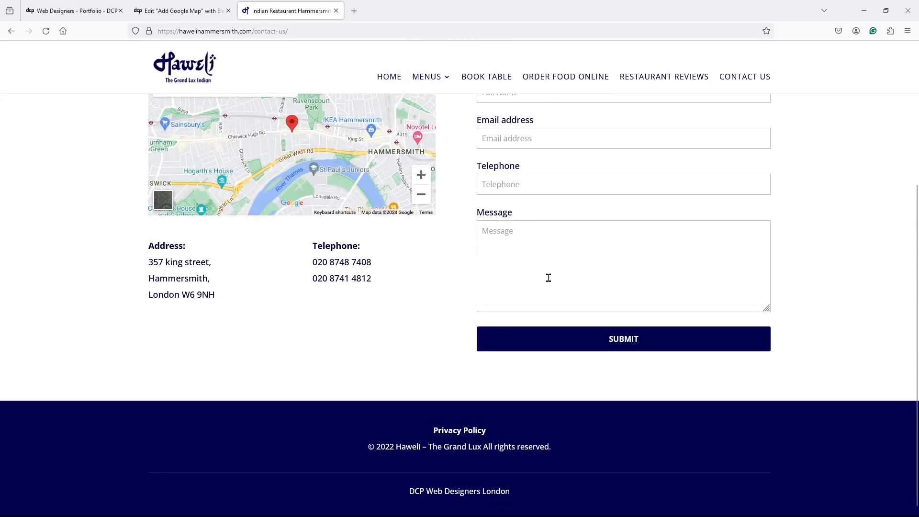
scroll(548, 277, up, 3)
scroll(607, 379, up, 2)
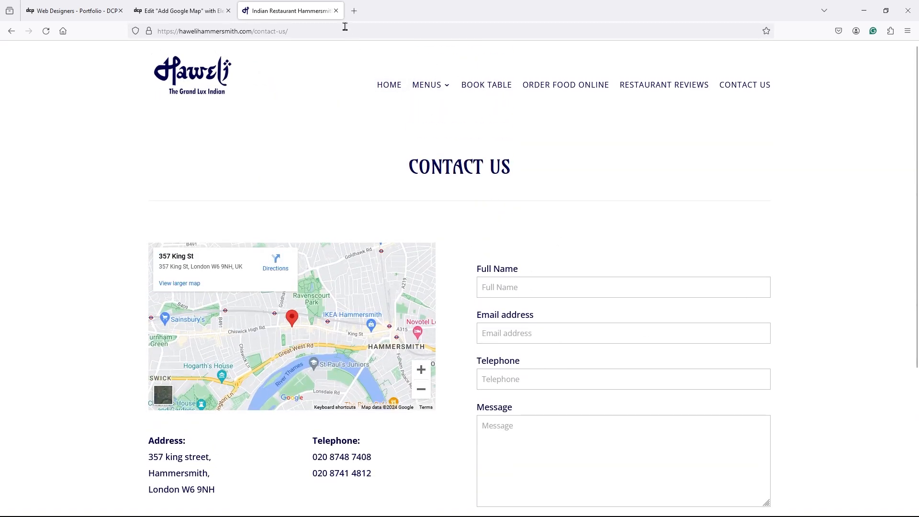
click(336, 10)
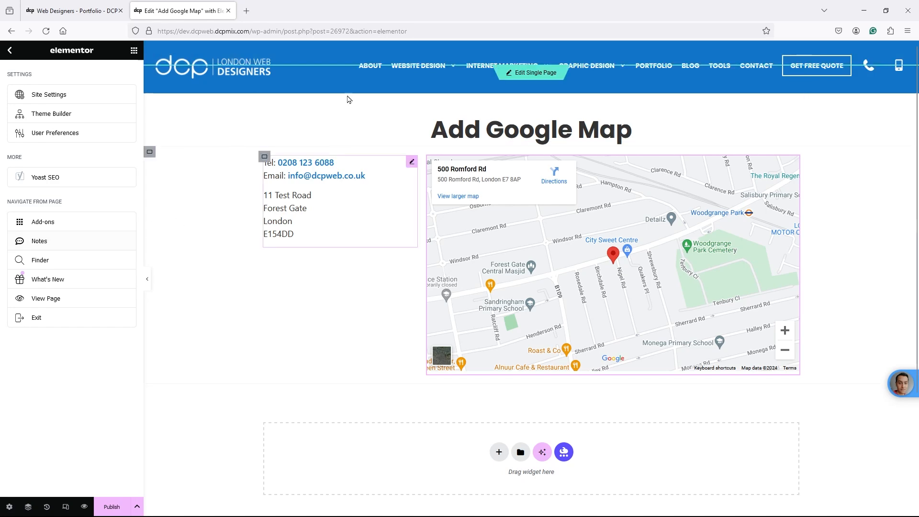
- Switch to the DCP portfolio and browse its home and free web tools pages
click(68, 12)
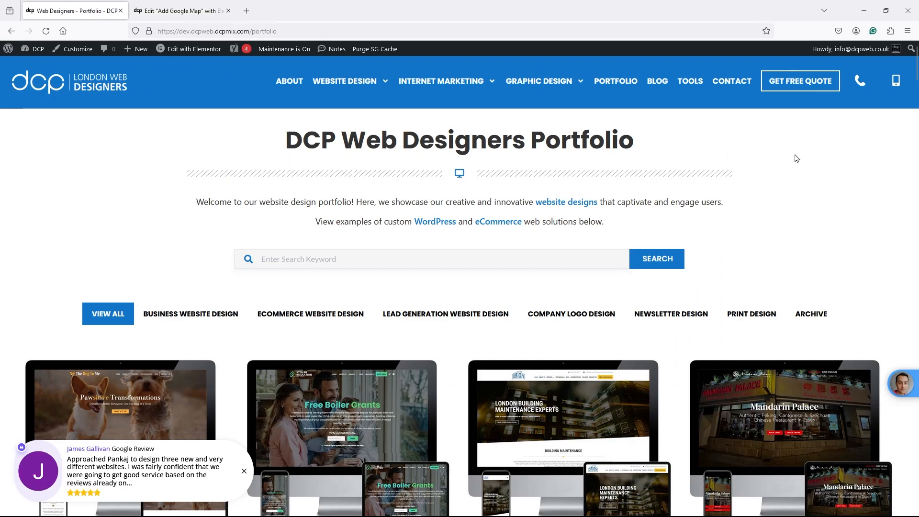
click(103, 93)
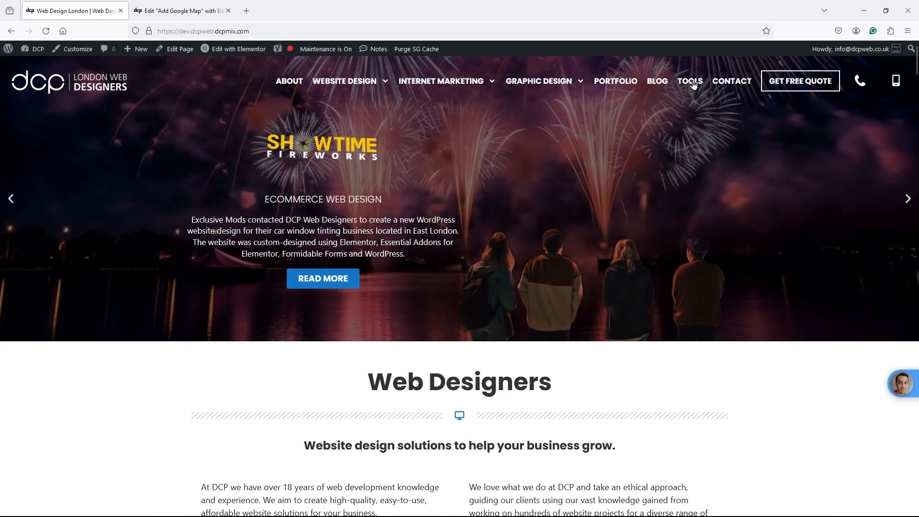
click(683, 95)
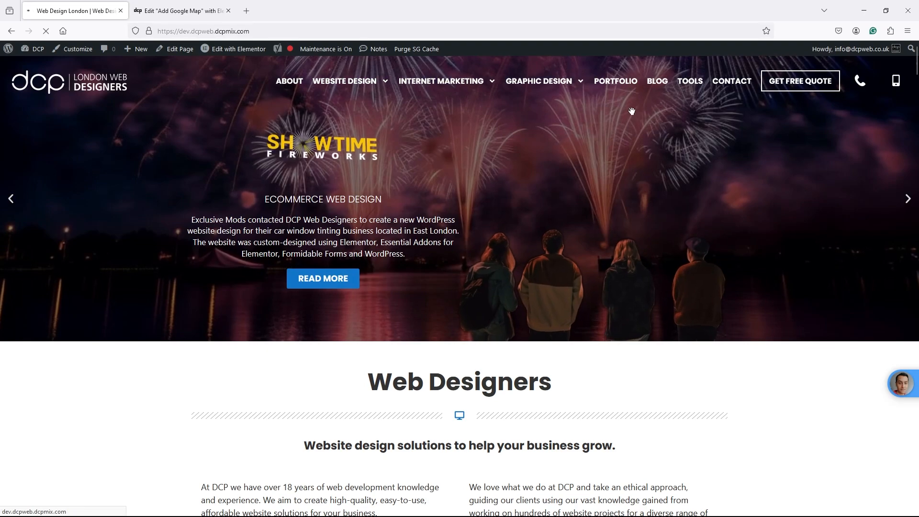
scroll(520, 183, down, 10)
scroll(517, 216, down, 5)
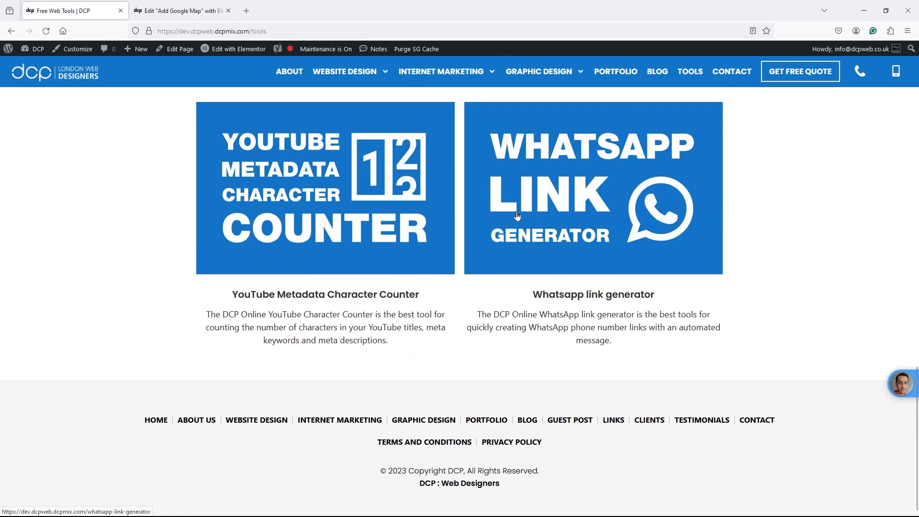
scroll(524, 218, up, 15)
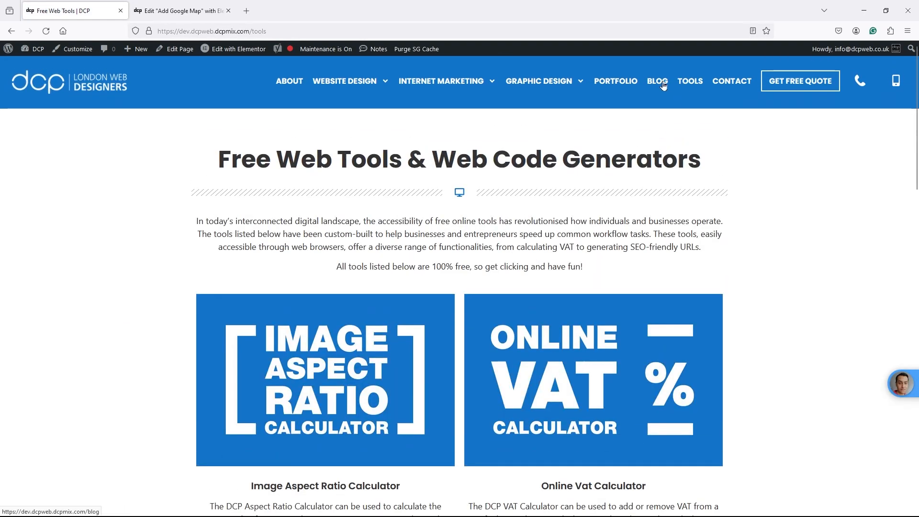
- Browse the DCP blog page, then return to the home page
click(661, 86)
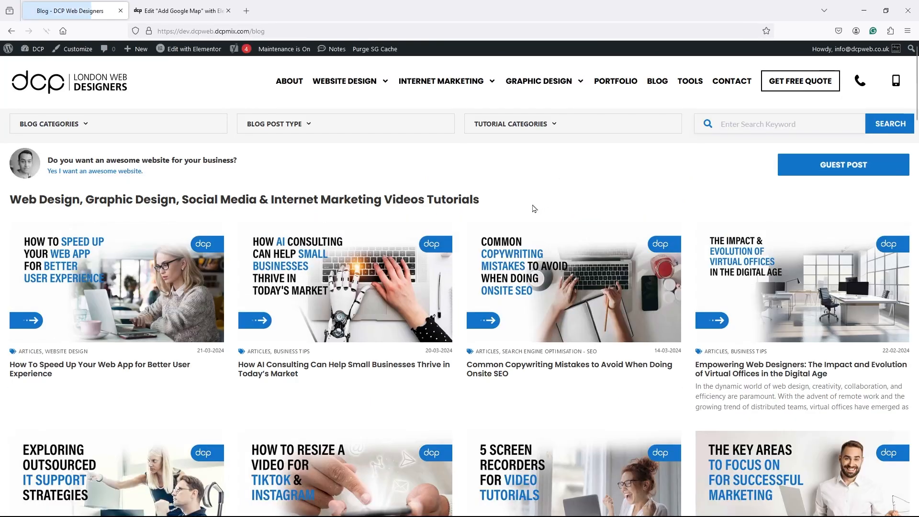
scroll(532, 211, down, 5)
scroll(531, 216, up, 10)
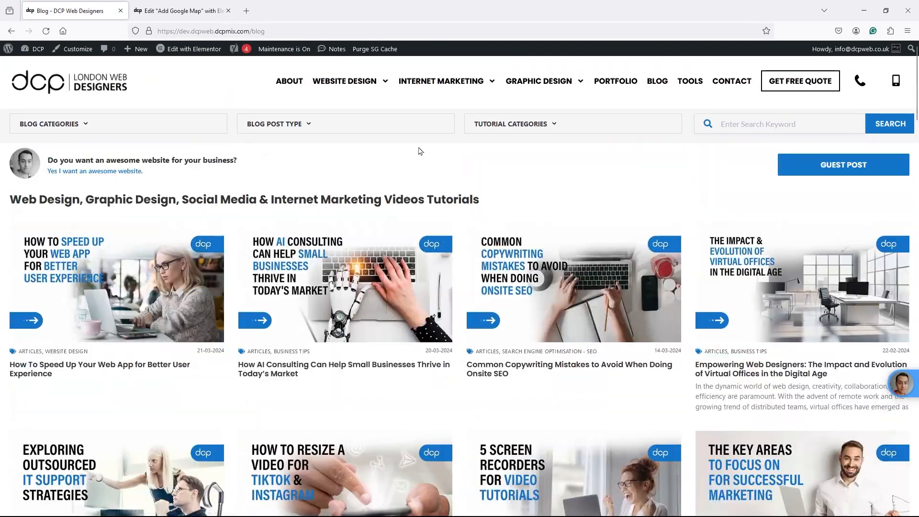
click(62, 81)
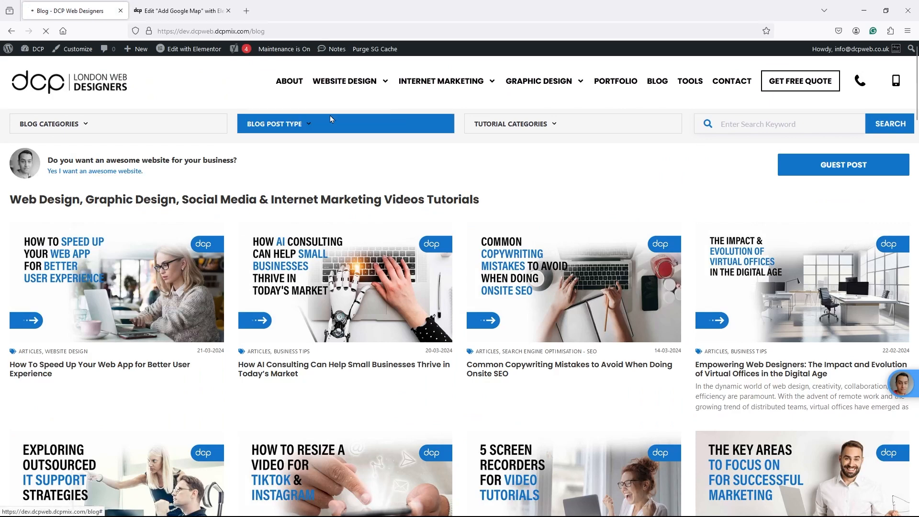